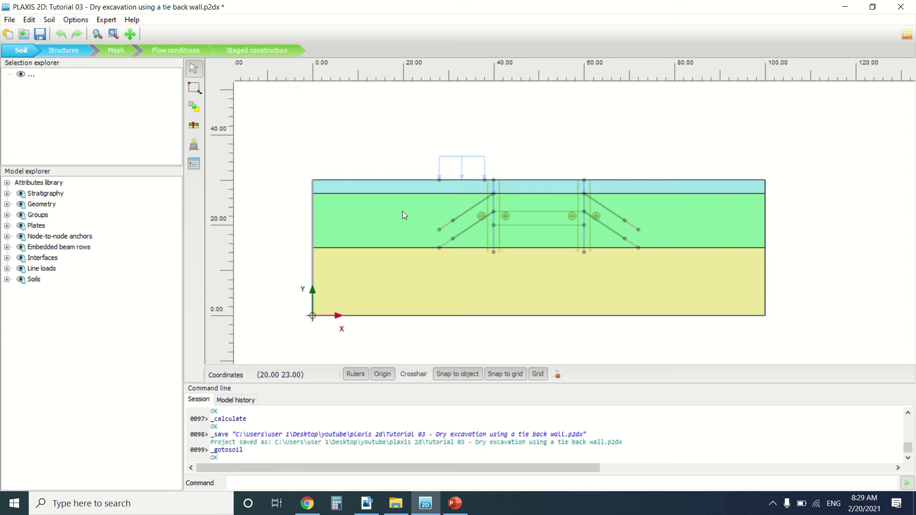
- Bring the tutorial PDF to the front at page 44, chapter 3's tie-back wall excavation
click(367, 503)
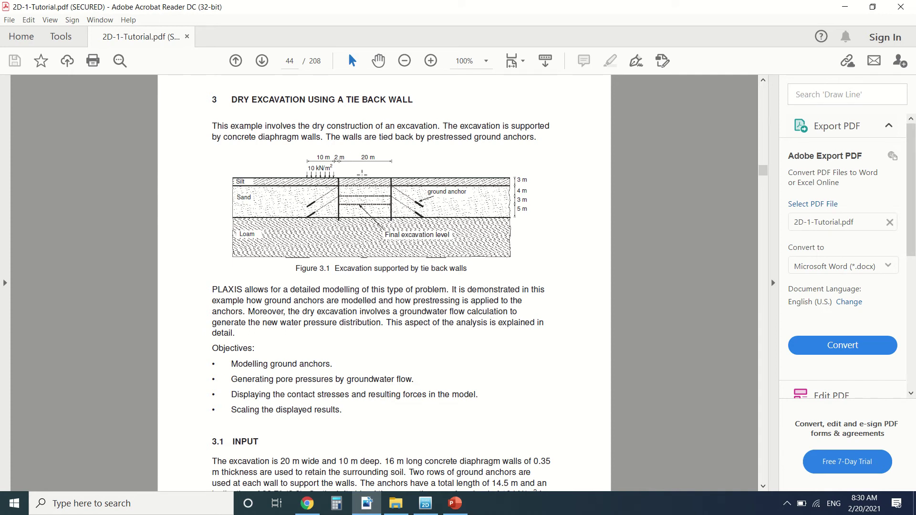
- Scroll the tutorial past Input and General settings to Table 3.1 on page 46
scroll(384, 189, down, 10)
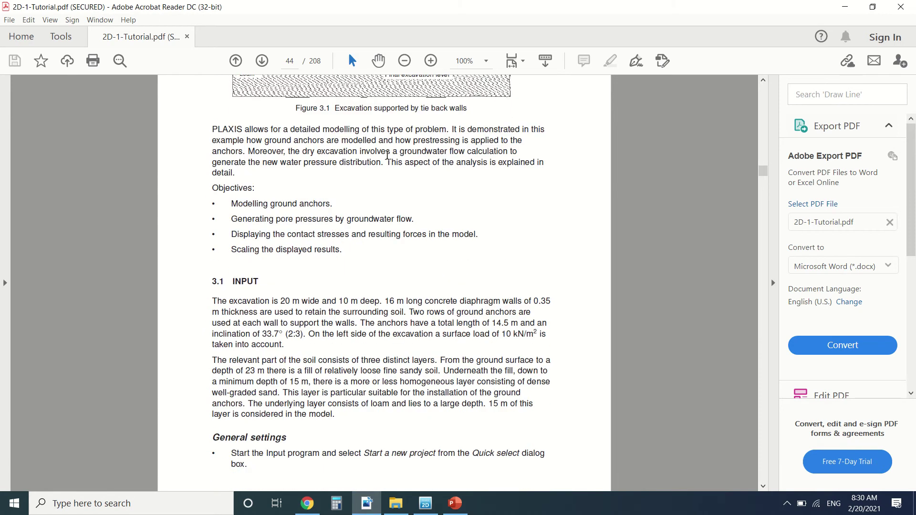
scroll(355, 156, down, 1)
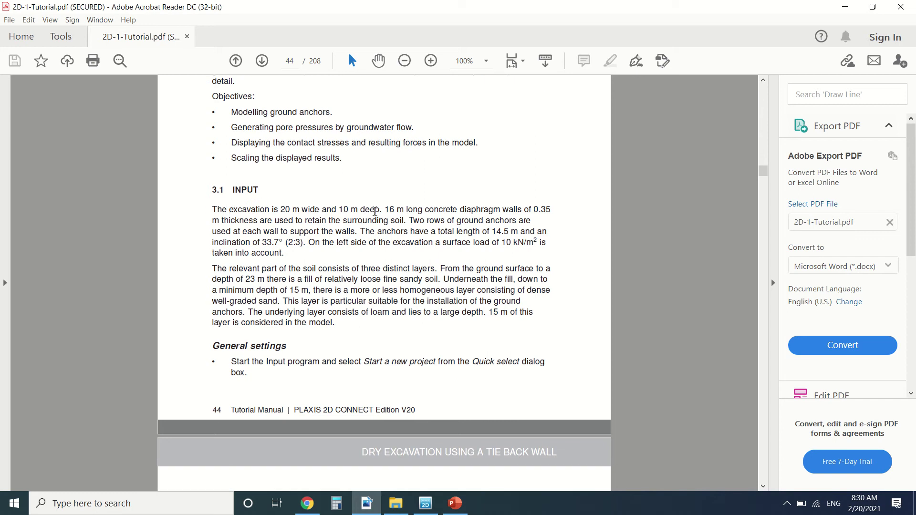
scroll(489, 188, down, 1)
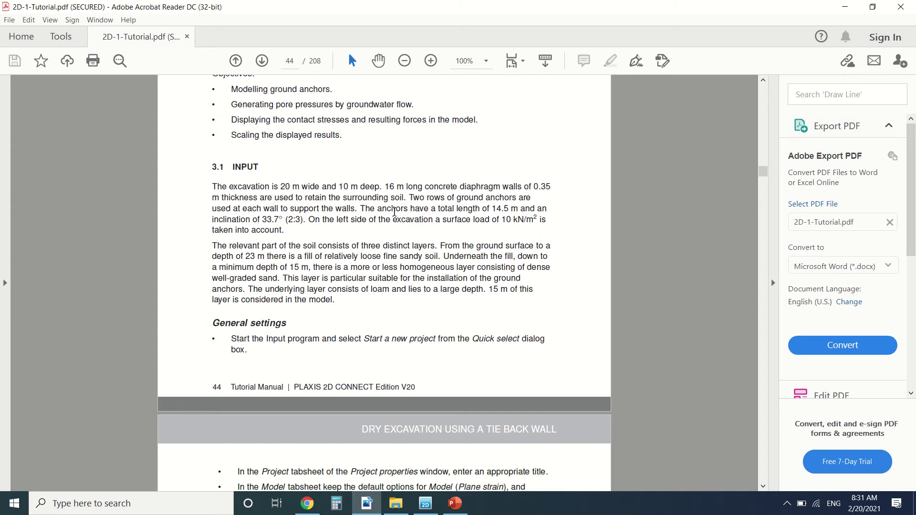
scroll(387, 193, down, 3)
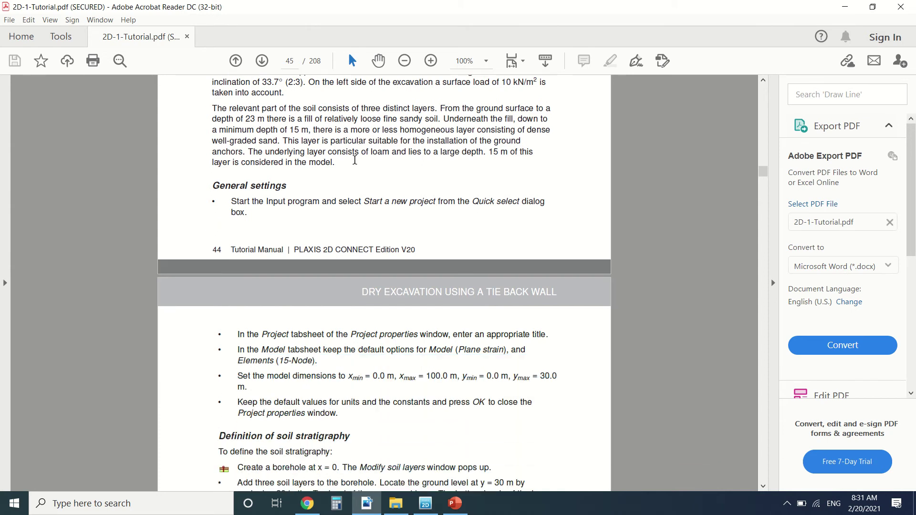
scroll(354, 162, down, 1)
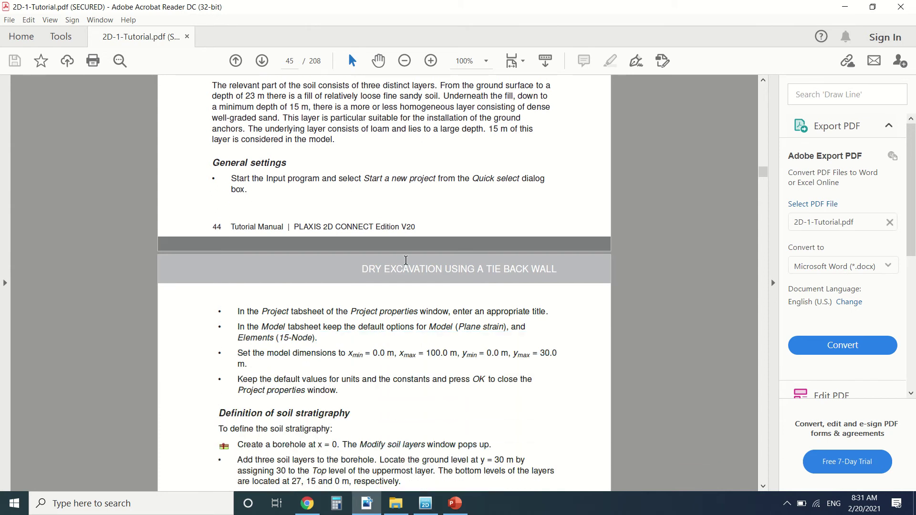
scroll(296, 162, down, 5)
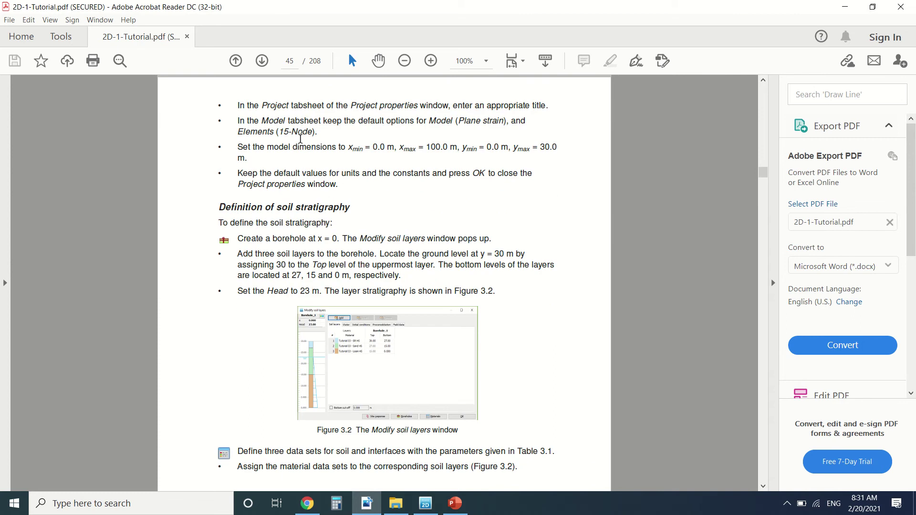
scroll(315, 131, down, 3)
scroll(374, 174, down, 5)
scroll(374, 173, down, 10)
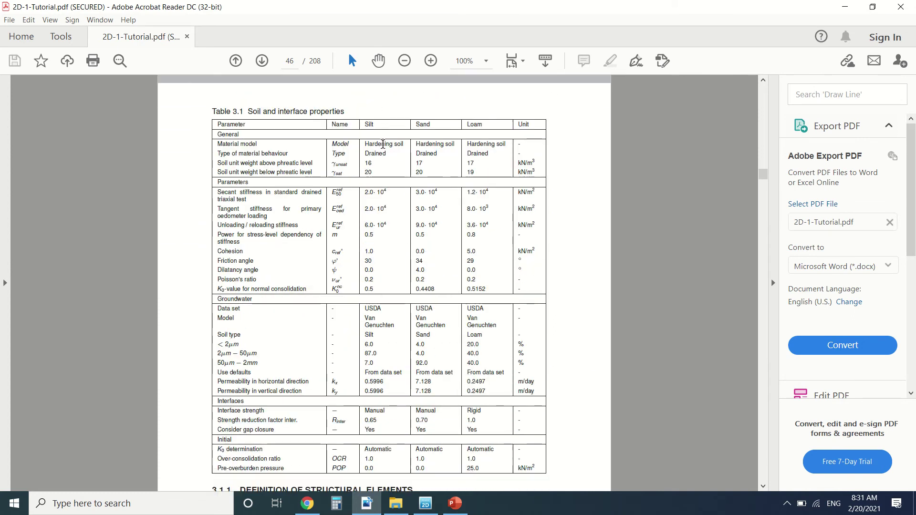
scroll(385, 148, down, 1)
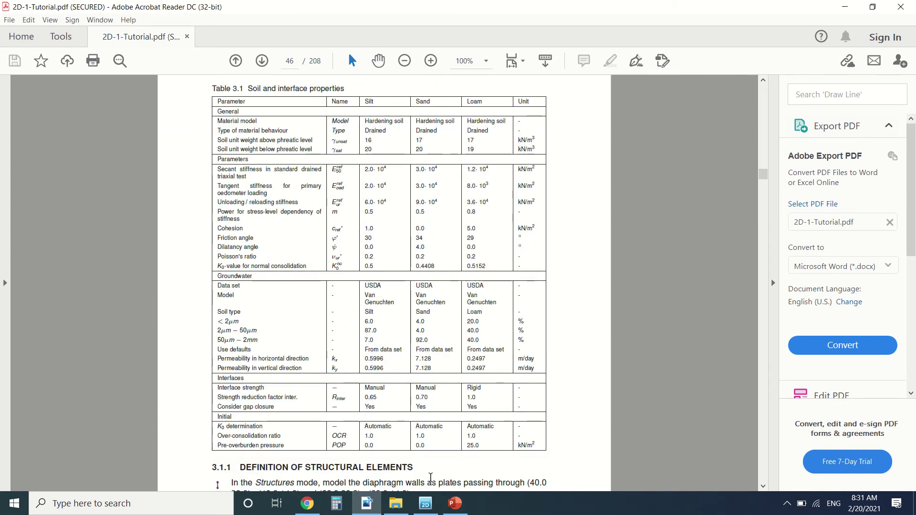
click(425, 503)
click(10, 20)
click(53, 164)
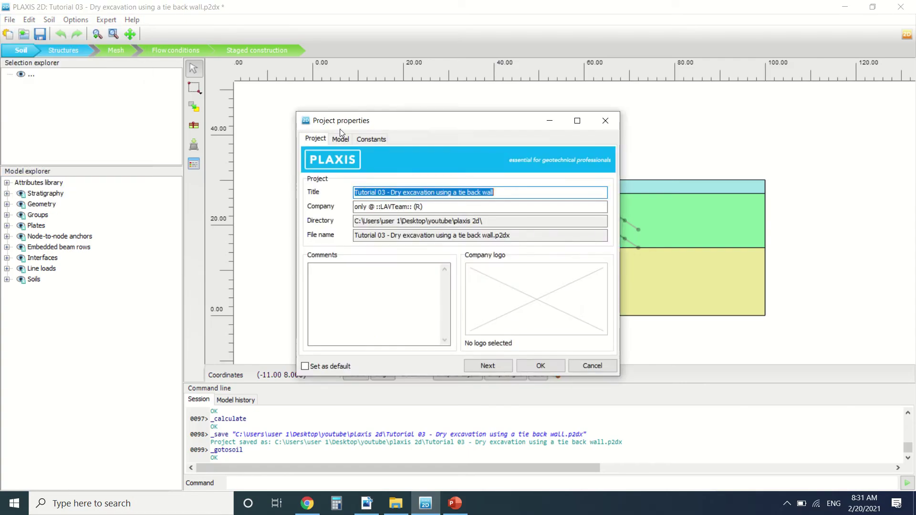
click(341, 139)
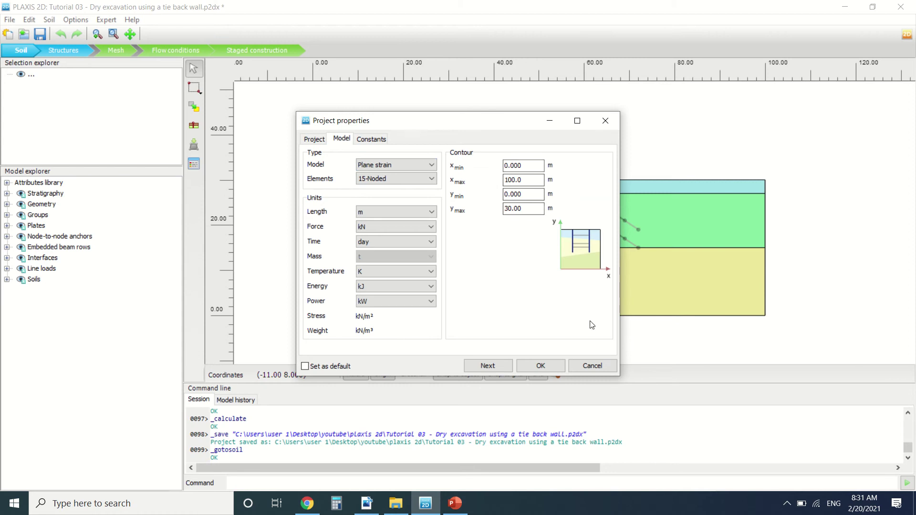
click(544, 366)
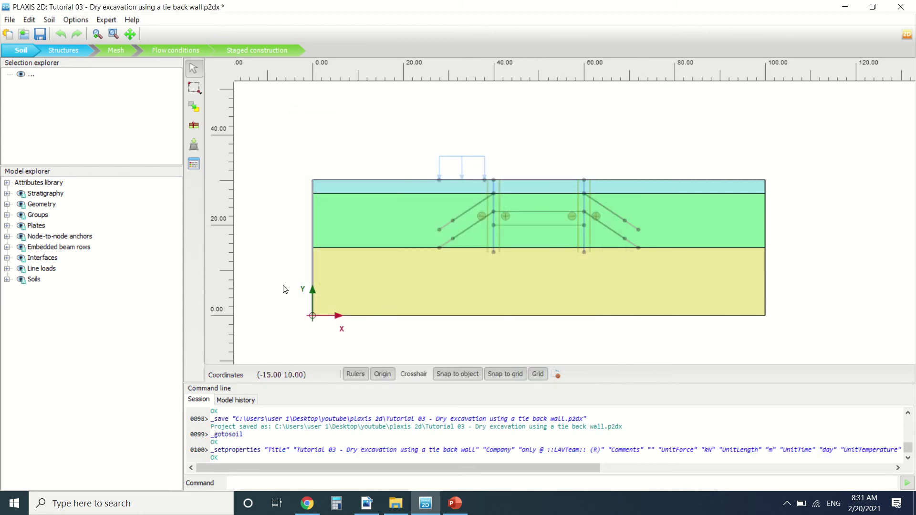
click(200, 170)
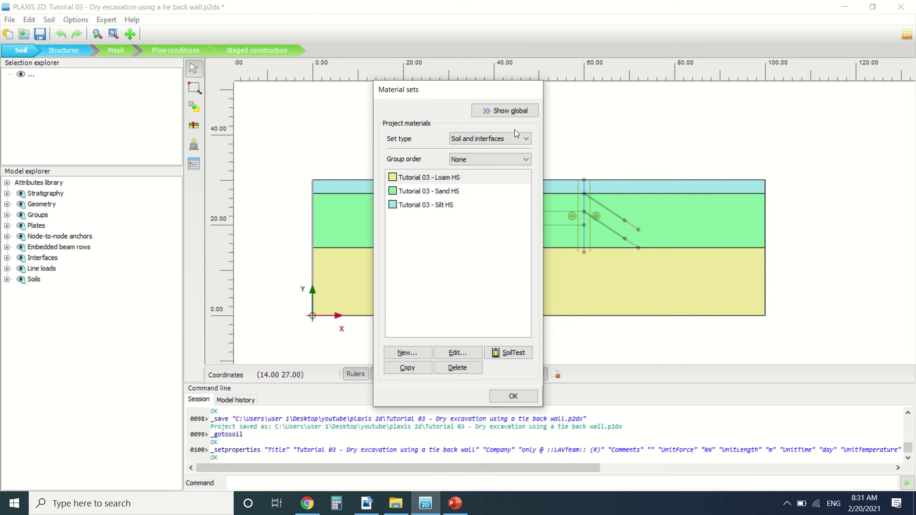
click(513, 396)
click(366, 503)
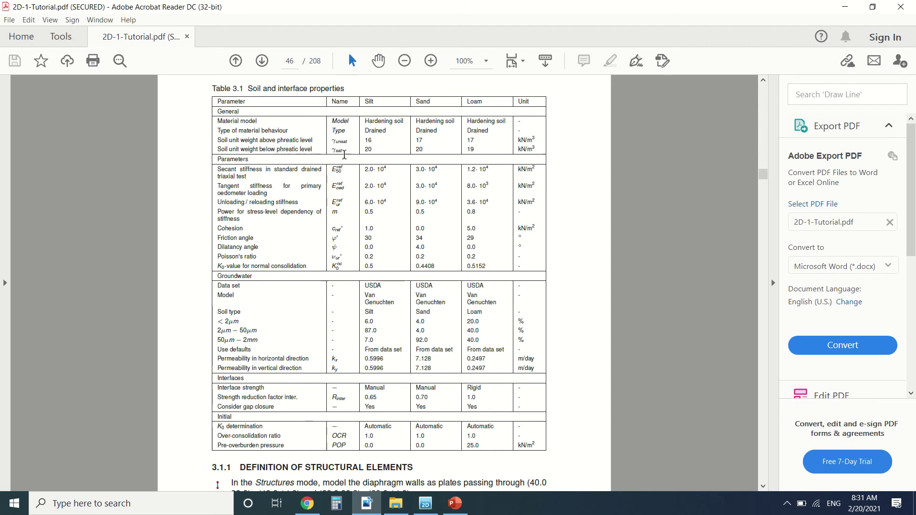
- Scroll the tutorial to section 3.1.1 and put the PLAXIS model into Structures mode
scroll(355, 163, down, 3)
scroll(367, 206, down, 7)
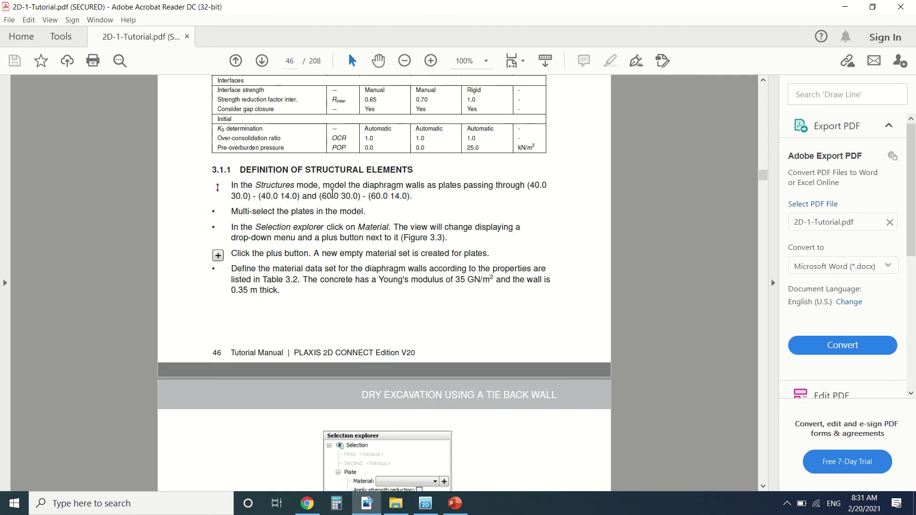
scroll(334, 186, down, 1)
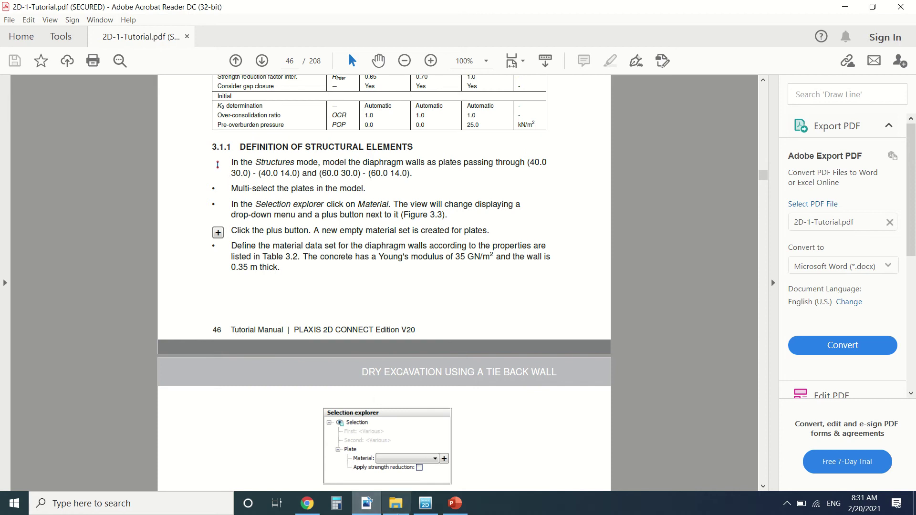
click(425, 503)
click(56, 47)
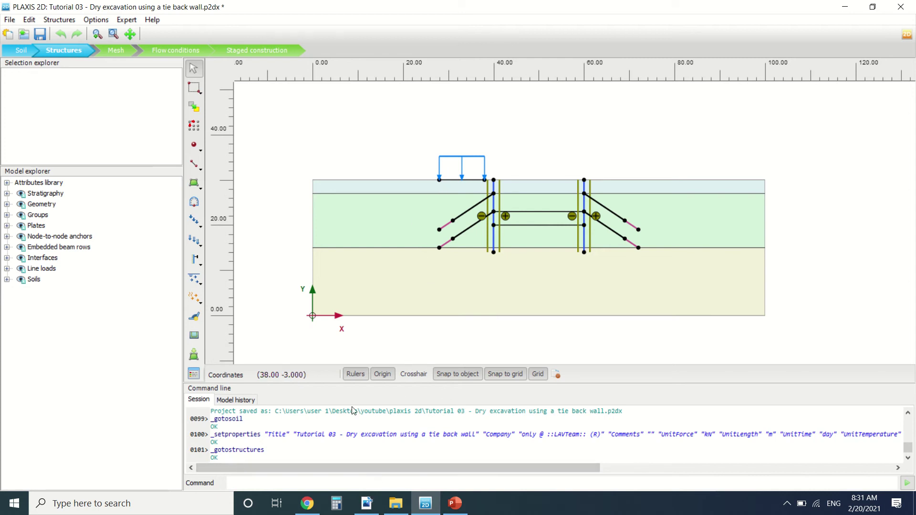
- Scroll the tutorial to Table 3.2 wall properties and Table 3.3 anchor coordinates on page 47
click(366, 503)
scroll(310, 186, down, 5)
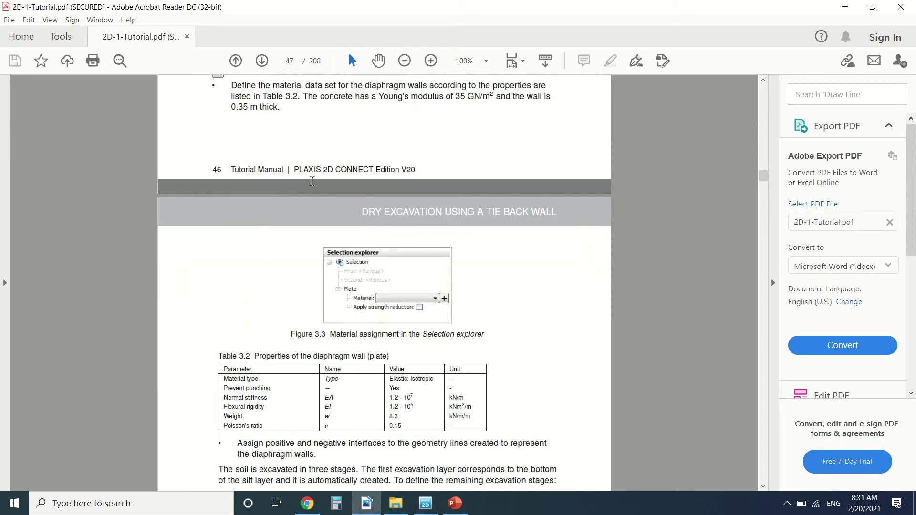
scroll(316, 177, down, 3)
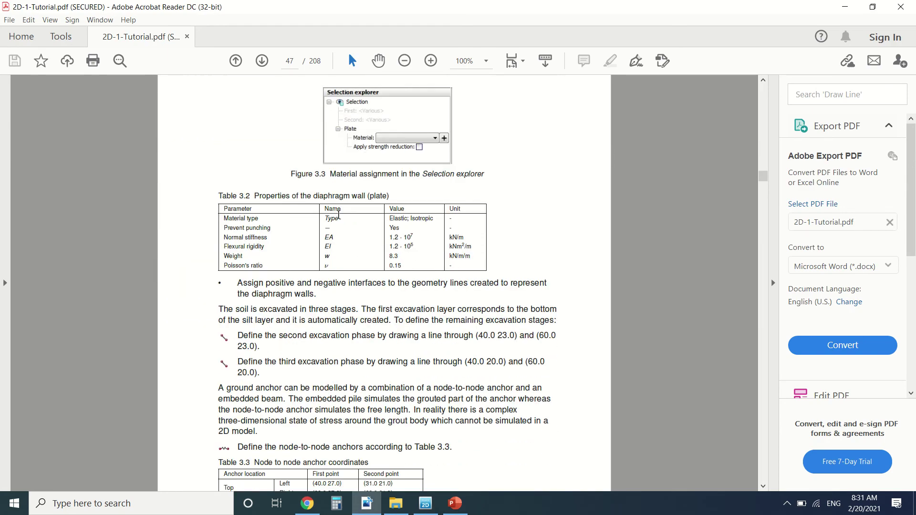
scroll(337, 211, down, 1)
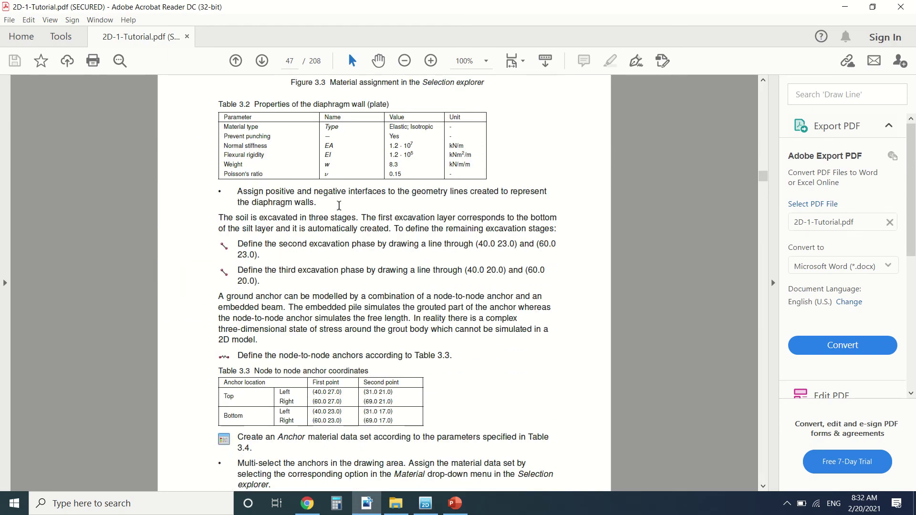
scroll(339, 205, down, 1)
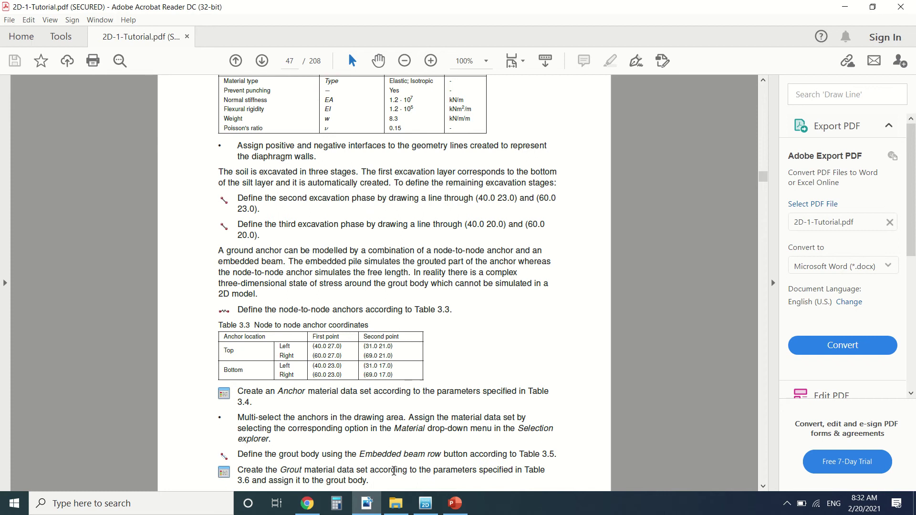
- Draw a geometry line from (16 24) to (11 16), creating Line_14
click(425, 503)
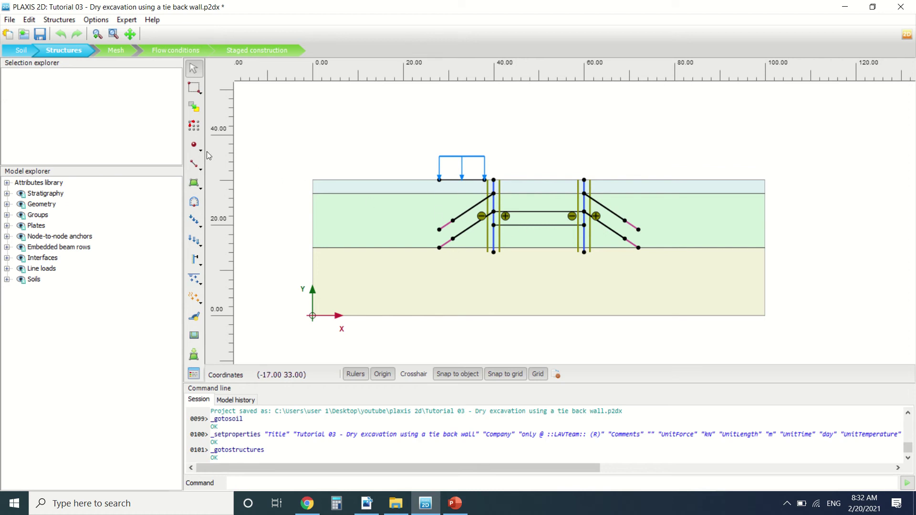
click(197, 171)
click(280, 169)
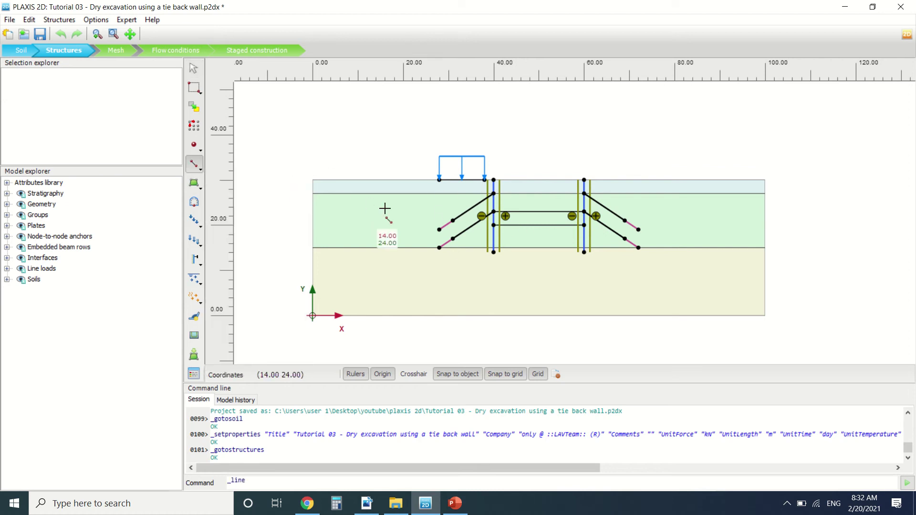
click(384, 207)
click(362, 243)
key(Escape)
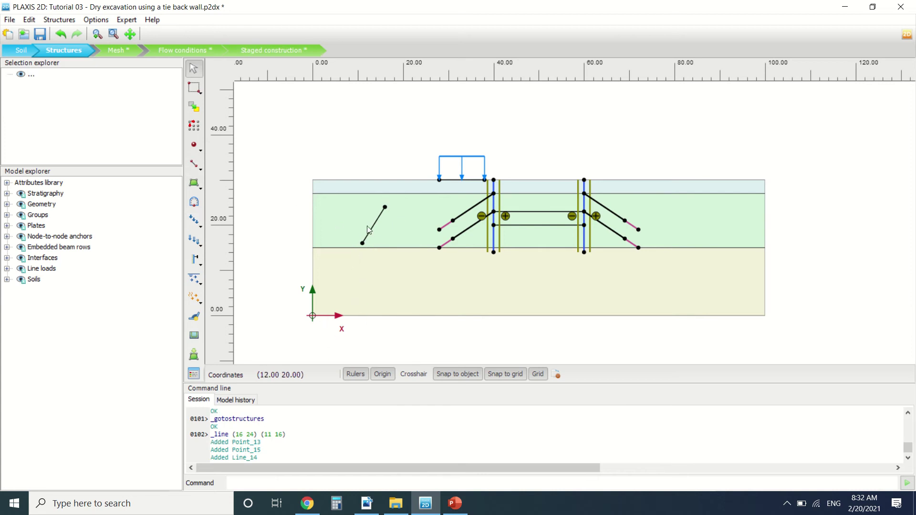
- Select Line_14, check its first-point coordinates against the tutorial, and bring up its context menu
click(371, 230)
click(61, 96)
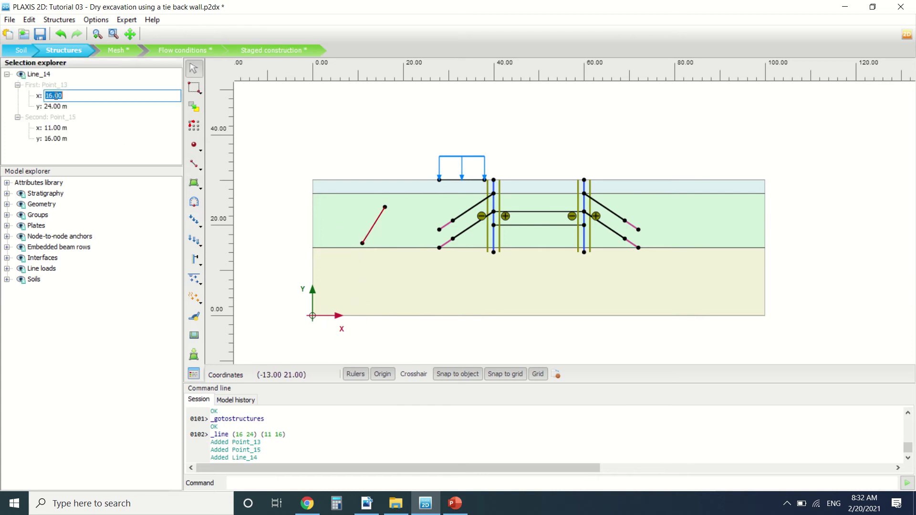
click(367, 503)
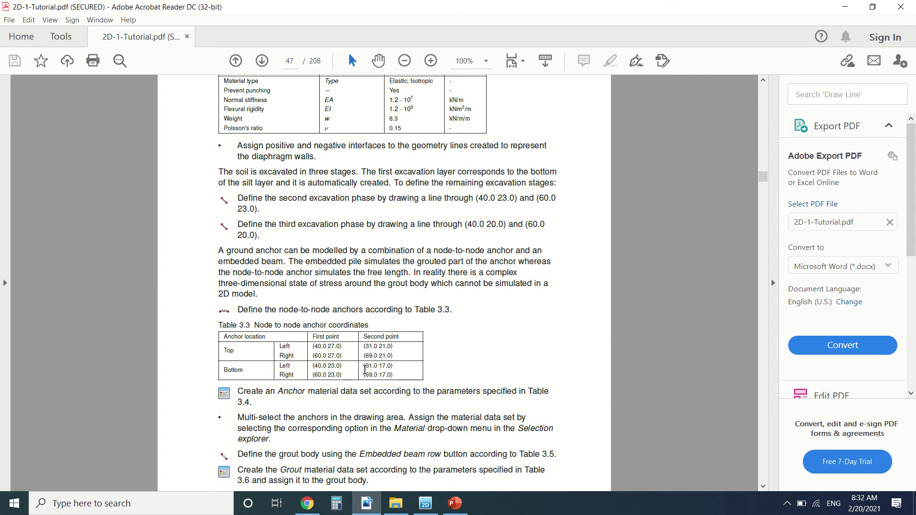
click(425, 504)
right_click(369, 231)
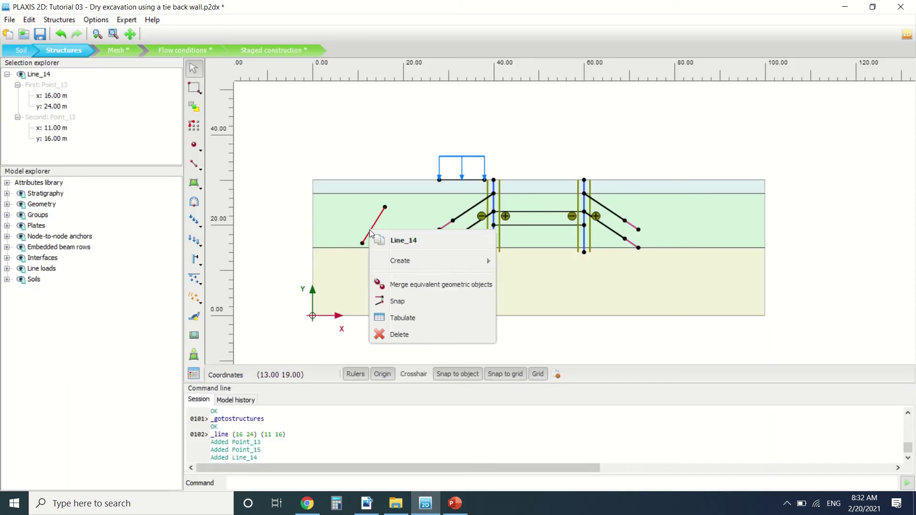
click(402, 260)
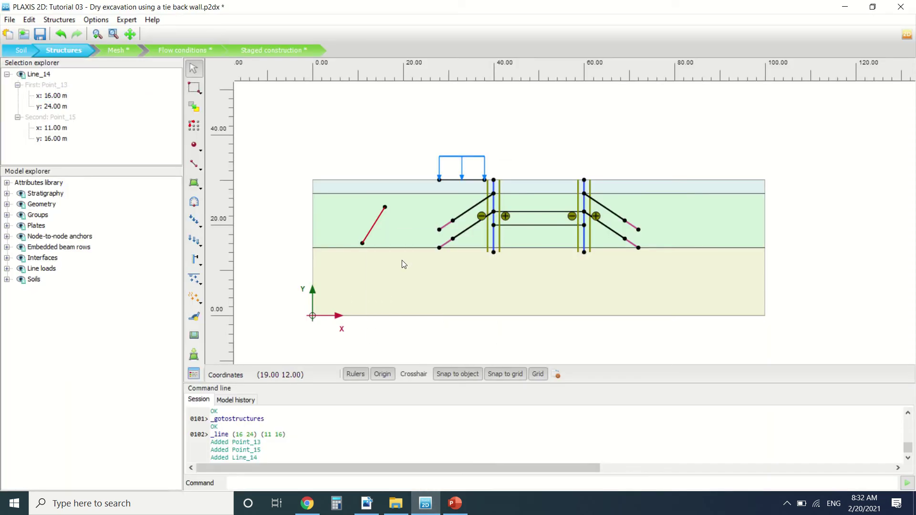
right_click(375, 226)
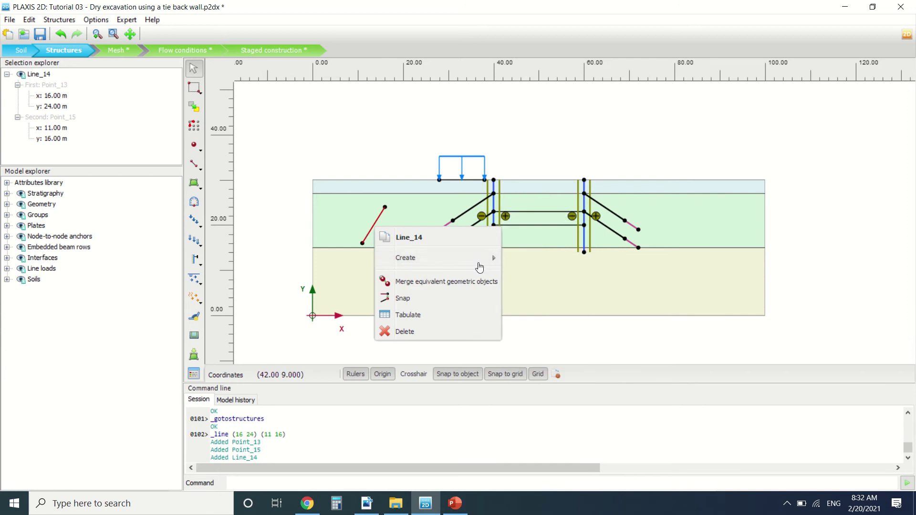
- Scroll the tutorial past Table 3.3 to the node-to-node anchor and grout body steps
mouse_move(481, 266)
click(367, 503)
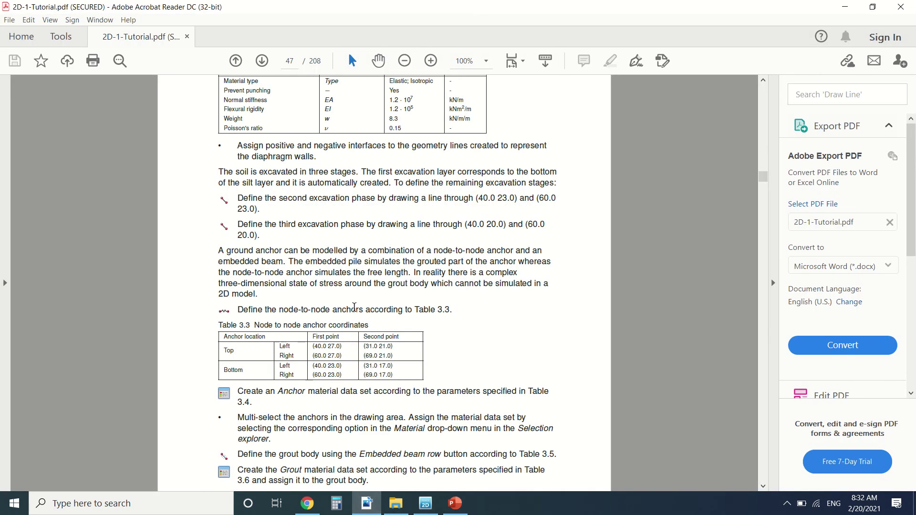
scroll(353, 309, down, 1)
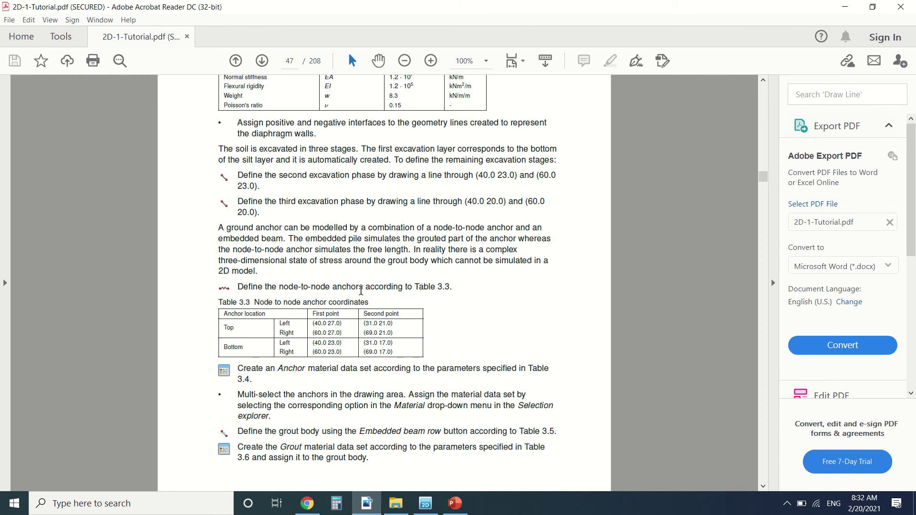
scroll(367, 281, down, 4)
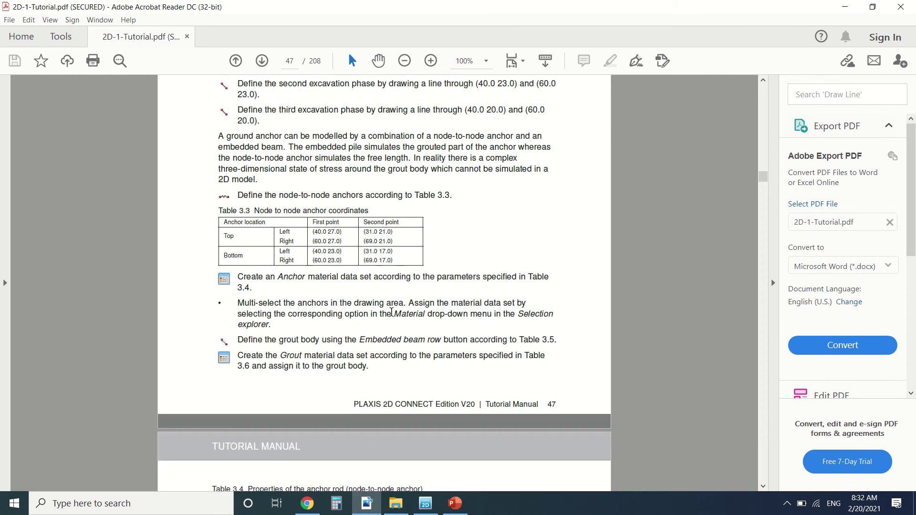
- Delete the stray Line_14 and its end points Point_13 and Point_15
click(426, 503)
right_click(373, 228)
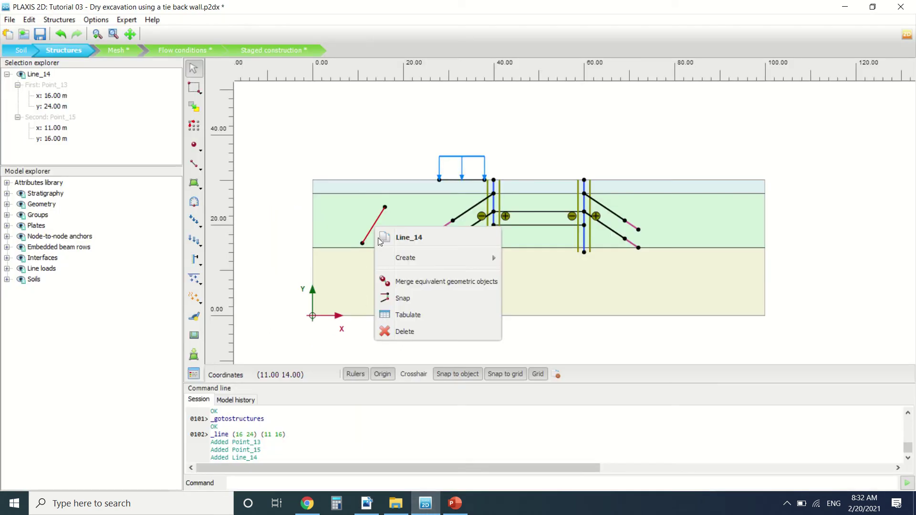
key(Escape)
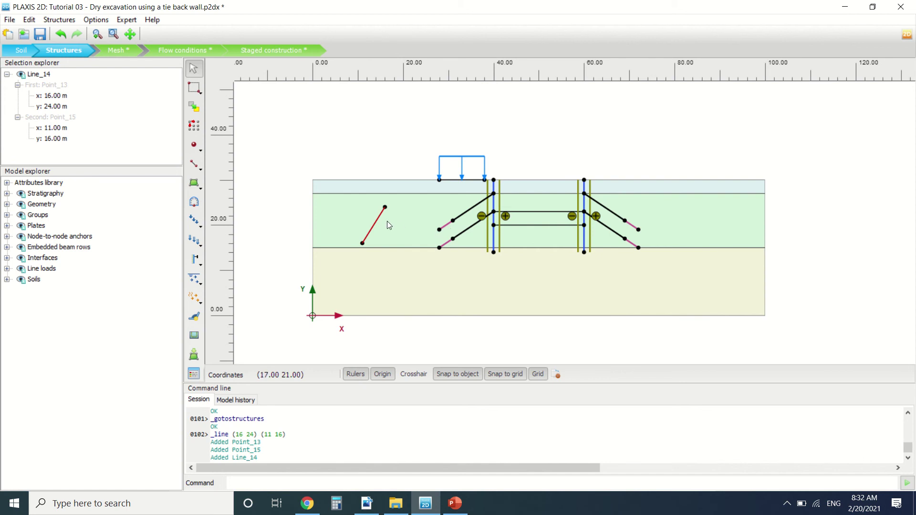
key(Delete)
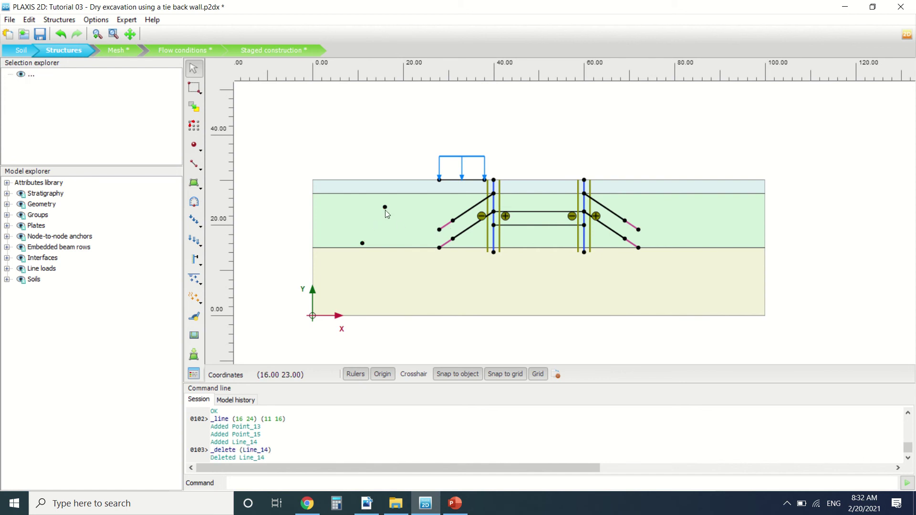
click(385, 209)
key(Delete)
click(363, 244)
key(Delete)
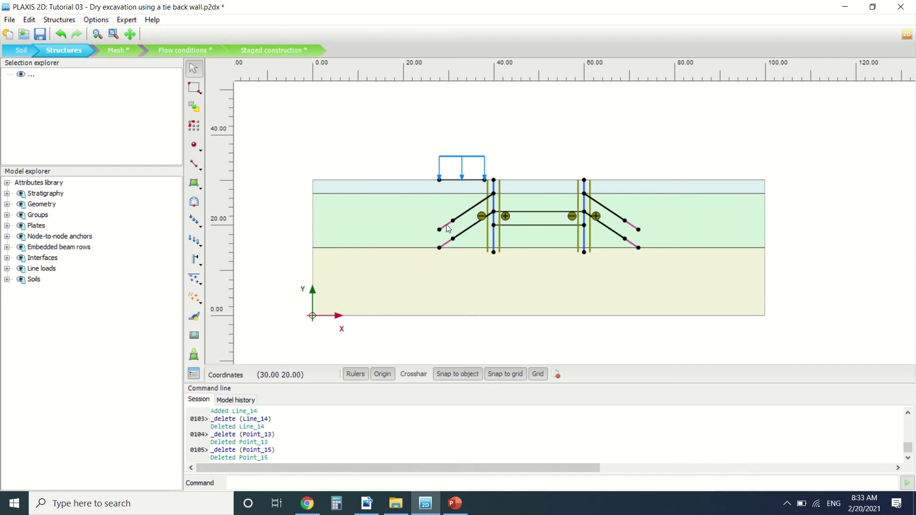
- Scroll the tutorial from Tables 3.4–3.6 to the line load step and section 3.2 Mesh generation
click(366, 503)
scroll(428, 156, down, 10)
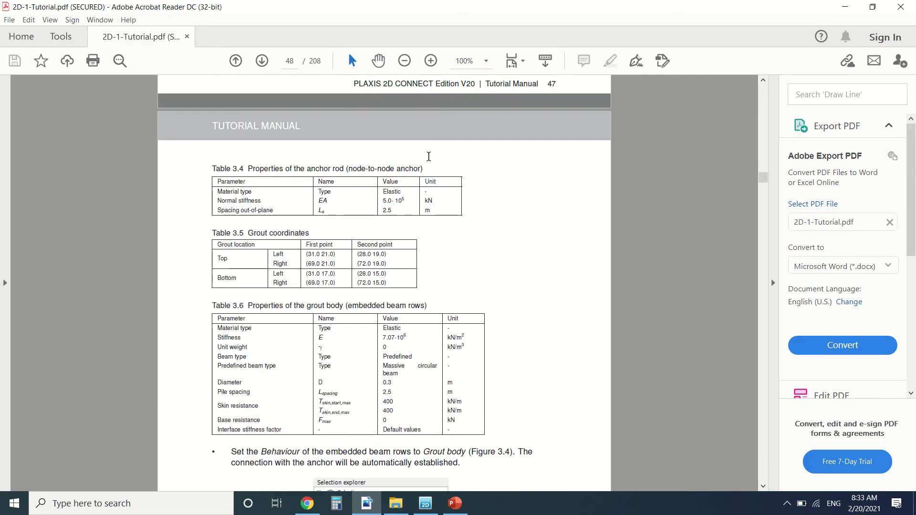
scroll(331, 160, down, 2)
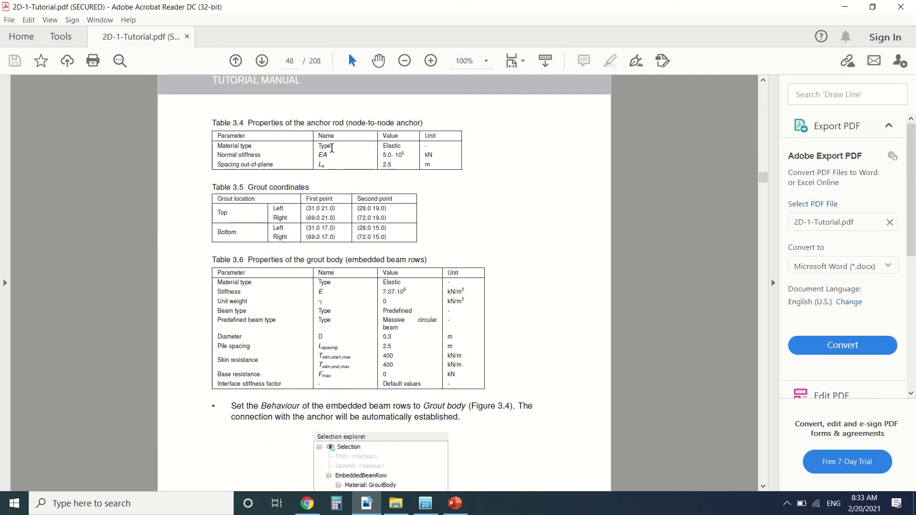
scroll(332, 150, down, 1)
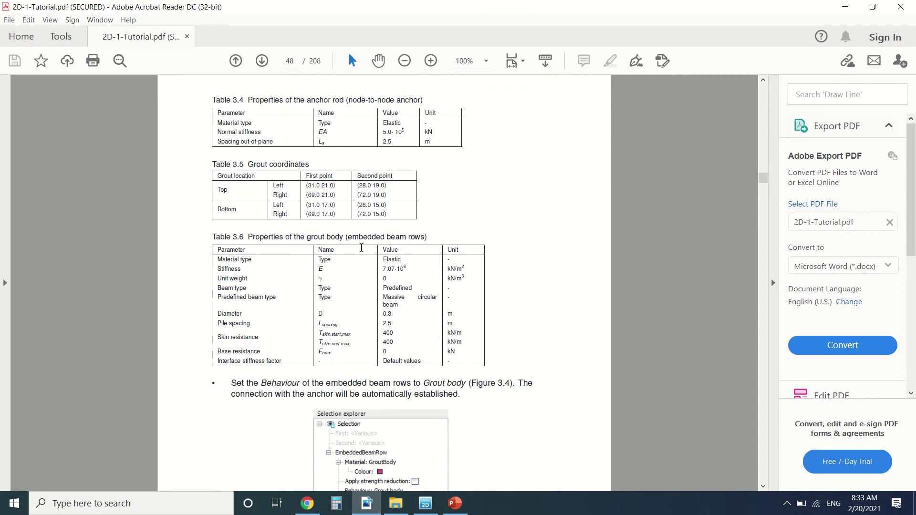
scroll(345, 209, down, 11)
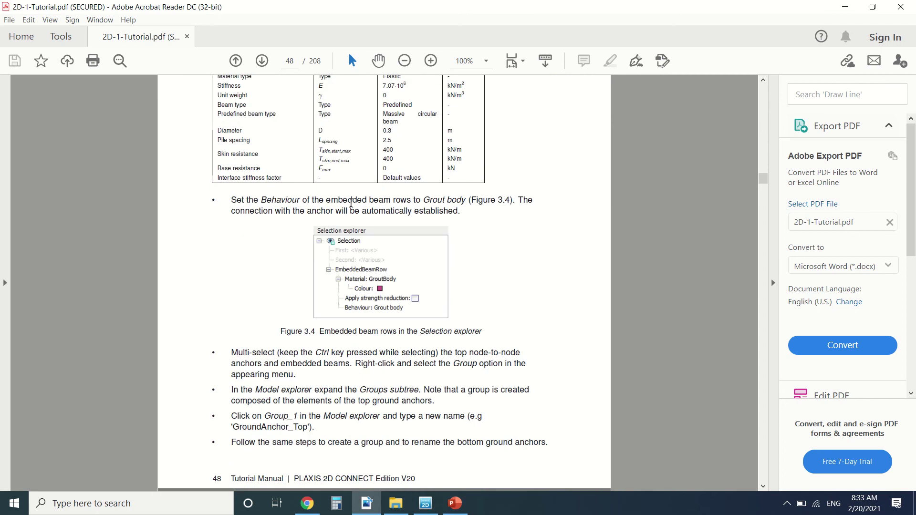
scroll(343, 200, down, 16)
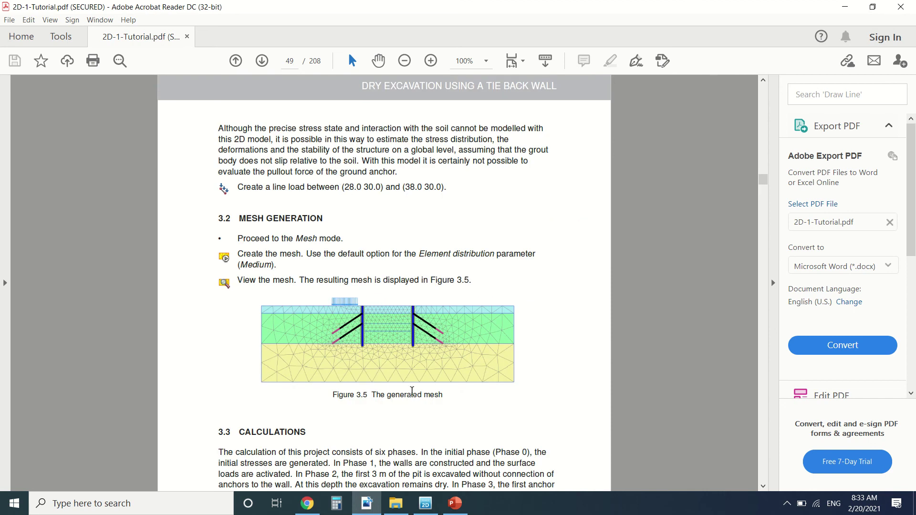
- Move the PLAXIS model through the Mesh stage into Staged construction
click(429, 500)
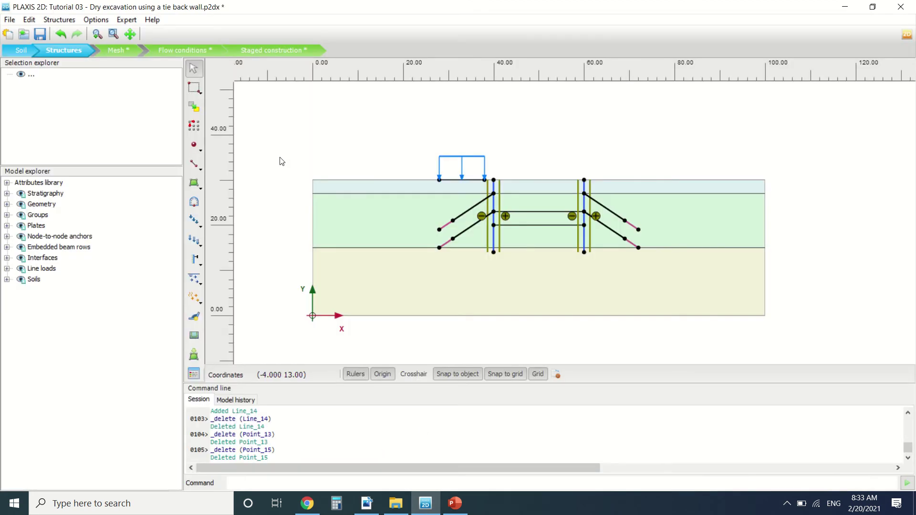
click(123, 50)
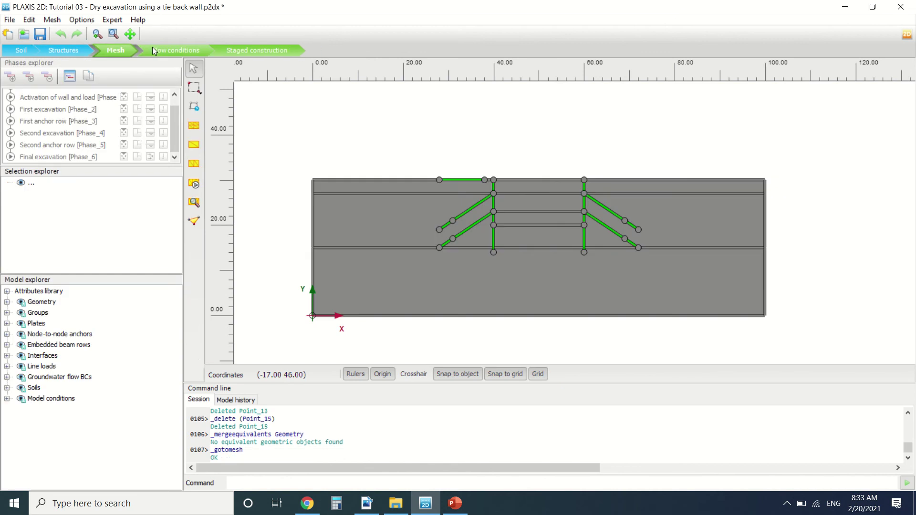
click(225, 48)
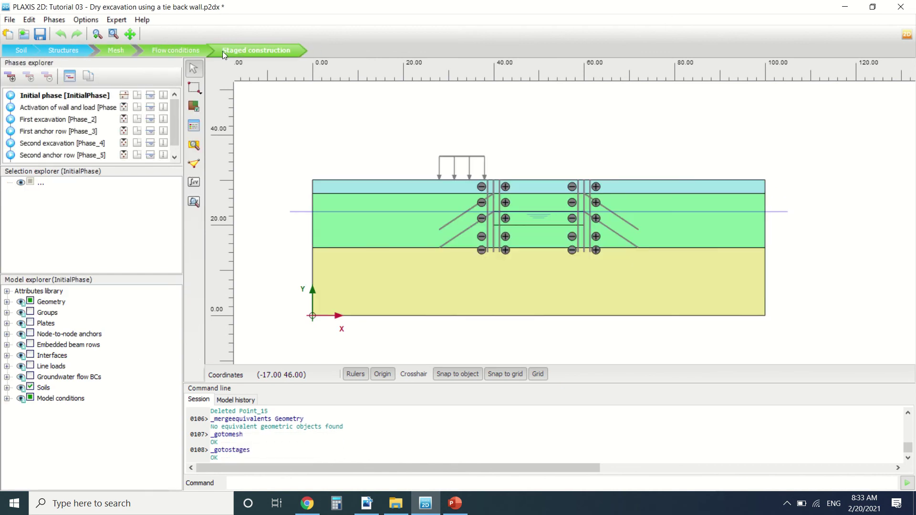
- Review the Activation of wall and load and Initial phase settings, then select Activation of wall and load
double_click(10, 108)
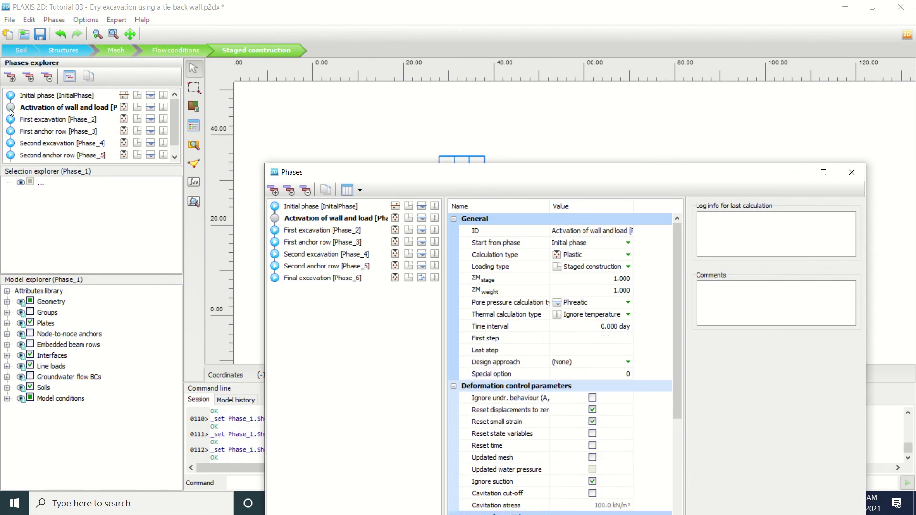
click(851, 173)
click(65, 97)
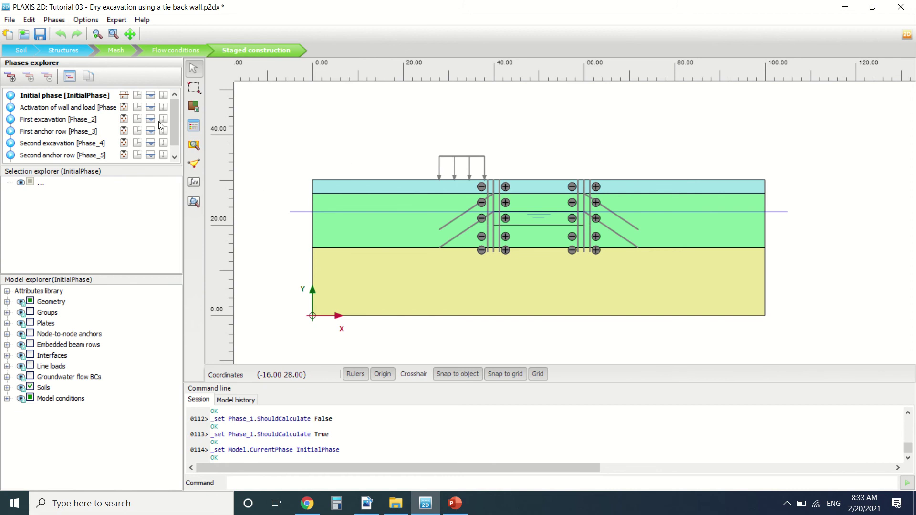
double_click(100, 100)
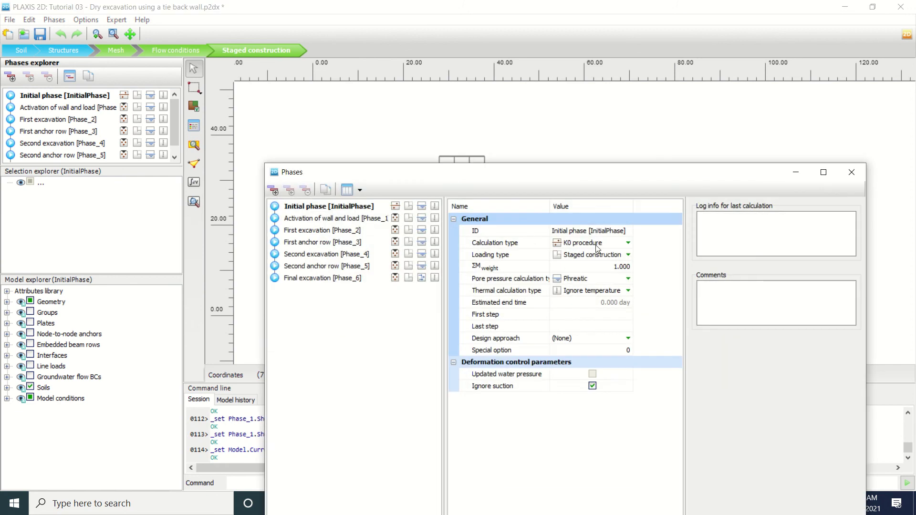
click(852, 173)
click(98, 108)
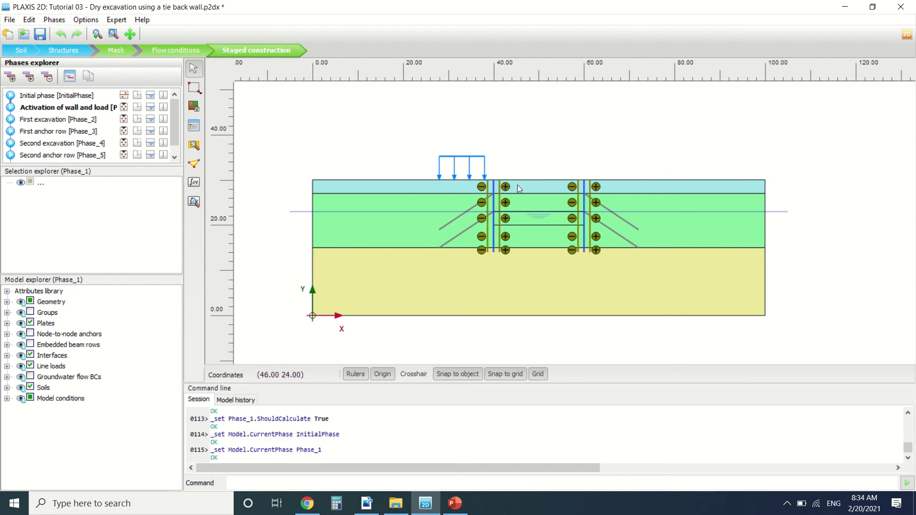
- Step through First excavation, both anchor rows and Second excavation to Final excavation, then show its flow conditions
click(70, 122)
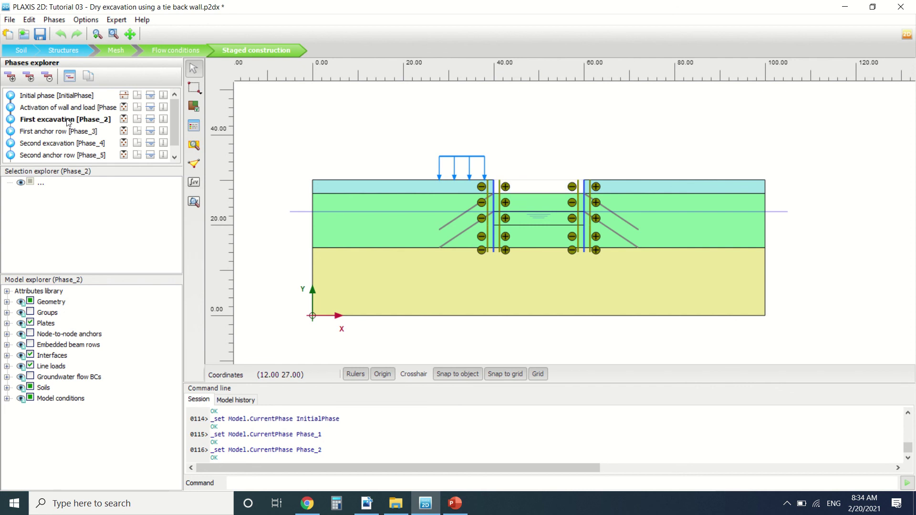
click(52, 132)
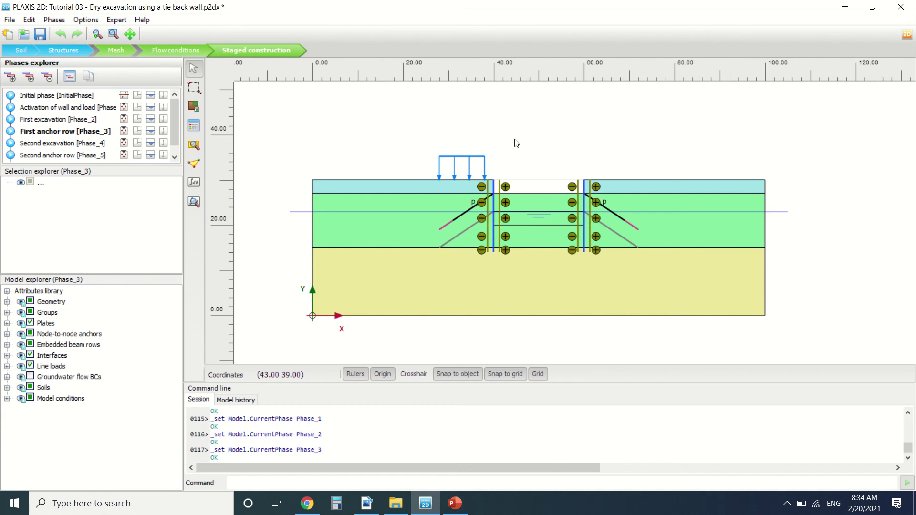
click(71, 143)
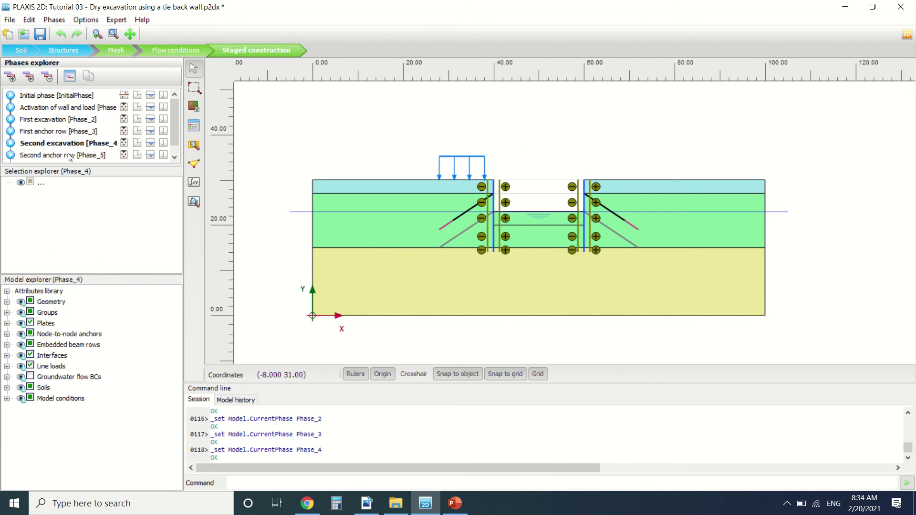
click(69, 155)
scroll(71, 135, down, 1)
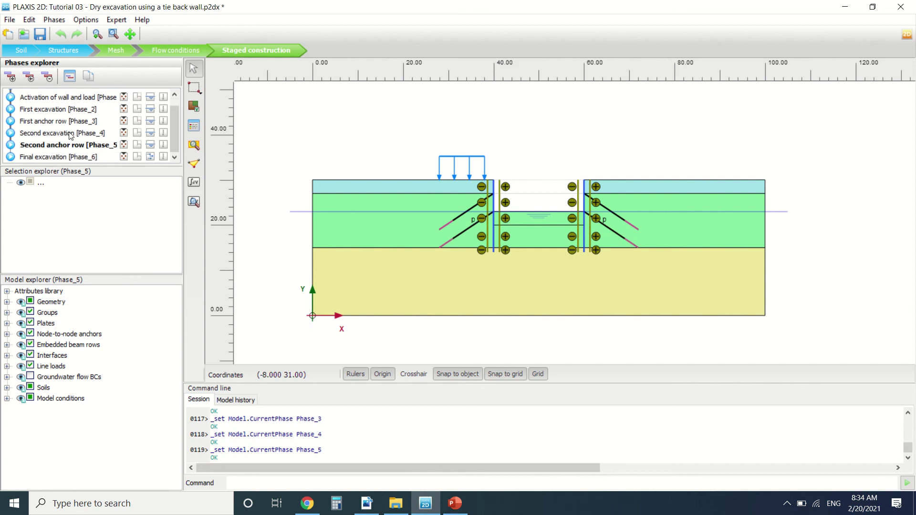
click(67, 157)
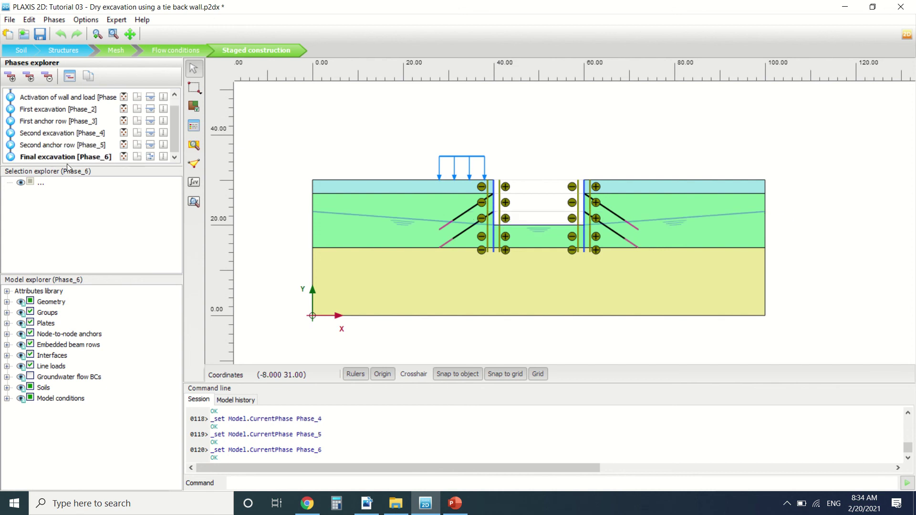
click(156, 53)
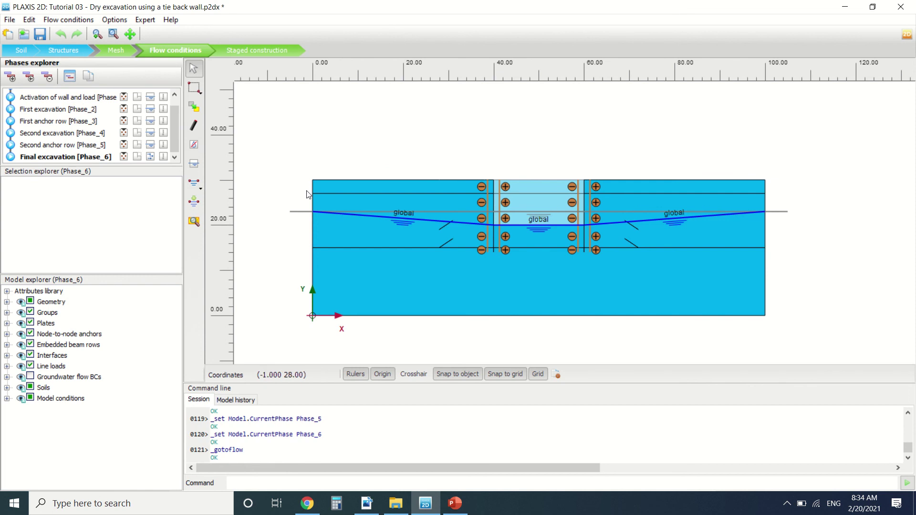
- Compare water levels for First excavation, both anchor-row phases and Final excavation, then go back to Staged construction
click(59, 144)
click(60, 121)
click(62, 110)
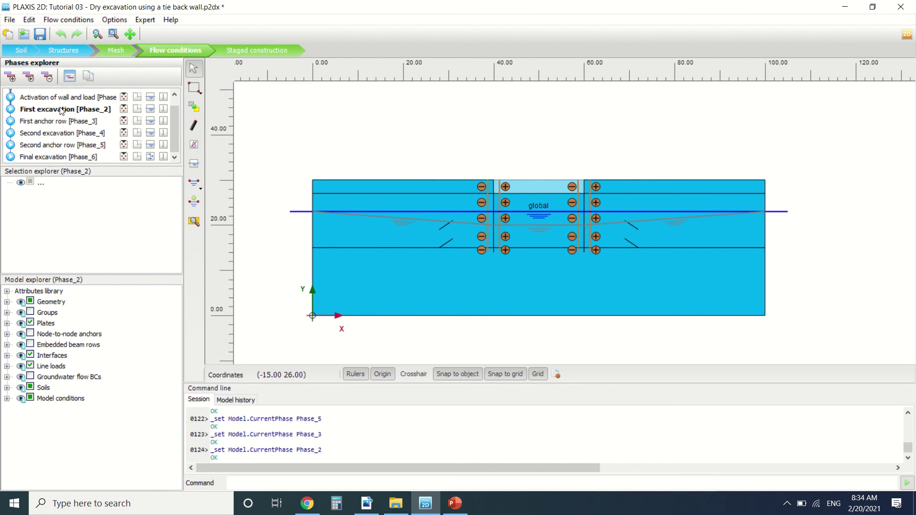
click(60, 122)
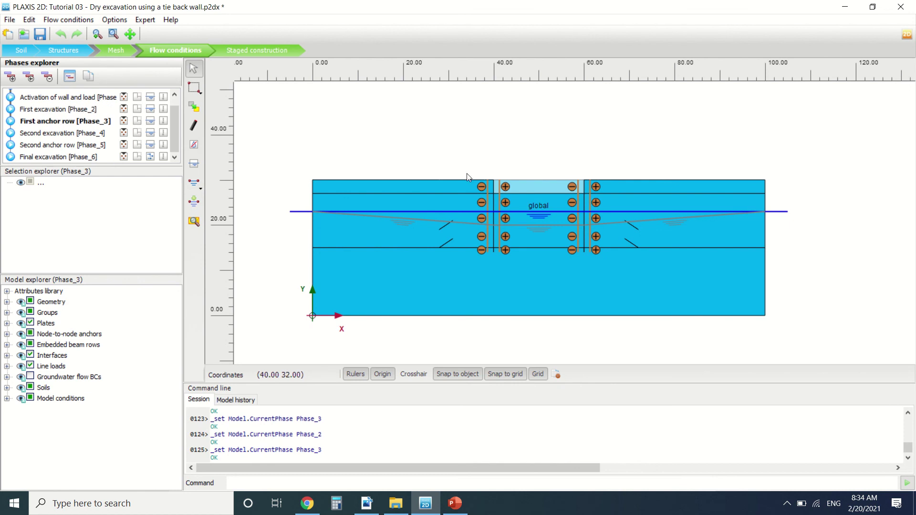
click(27, 148)
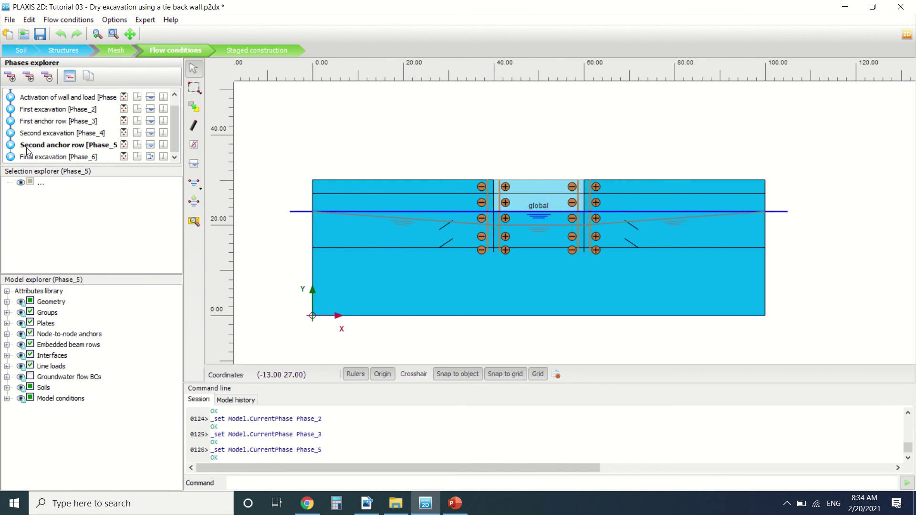
click(36, 157)
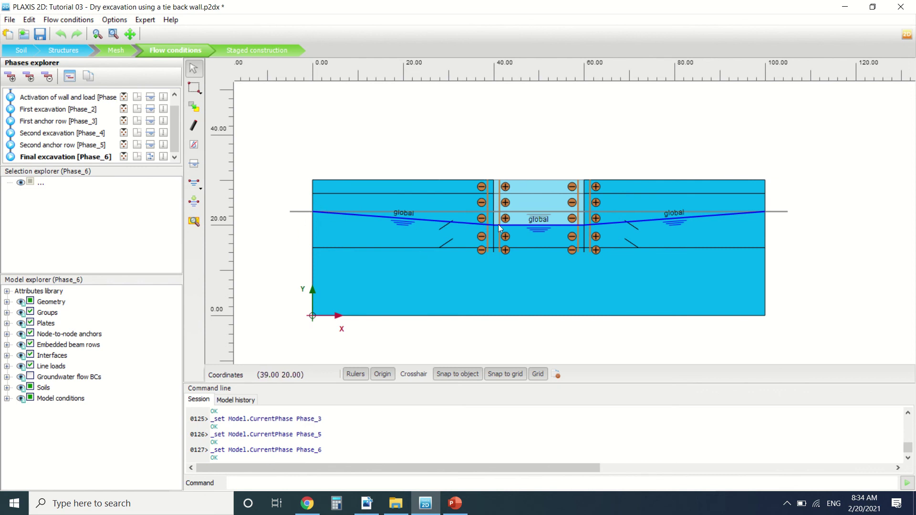
click(279, 51)
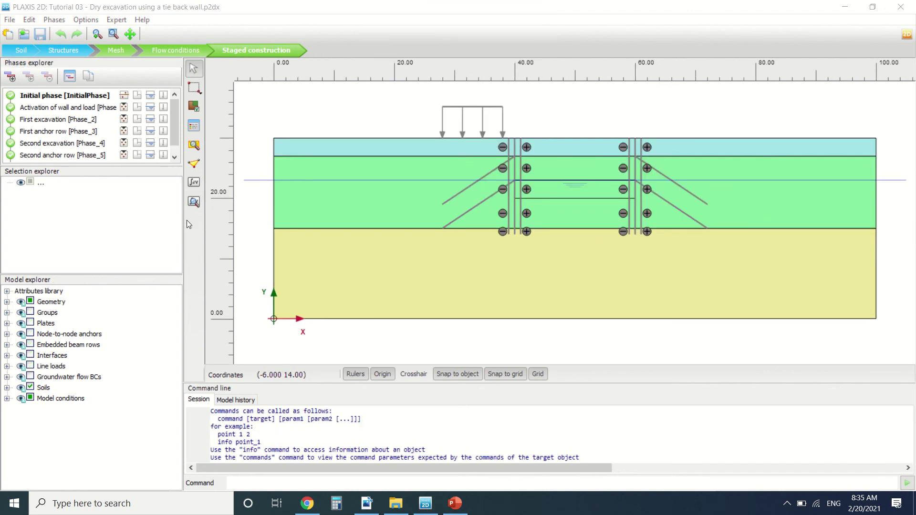
- Launch PLAXIS 2D Output to view the Initial phase deformed mesh
click(194, 203)
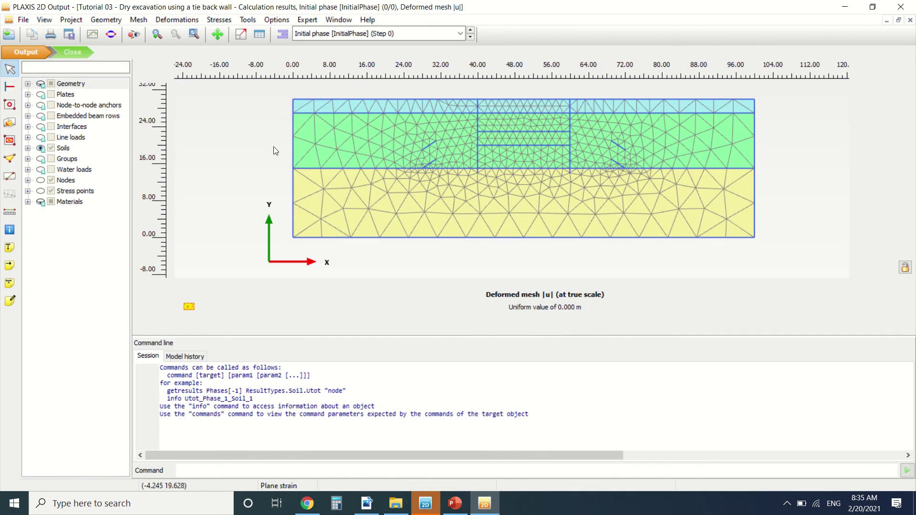
- Plot total displacements |u| and show the Activation of wall and load phase
click(176, 19)
mouse_move(198, 50)
click(303, 53)
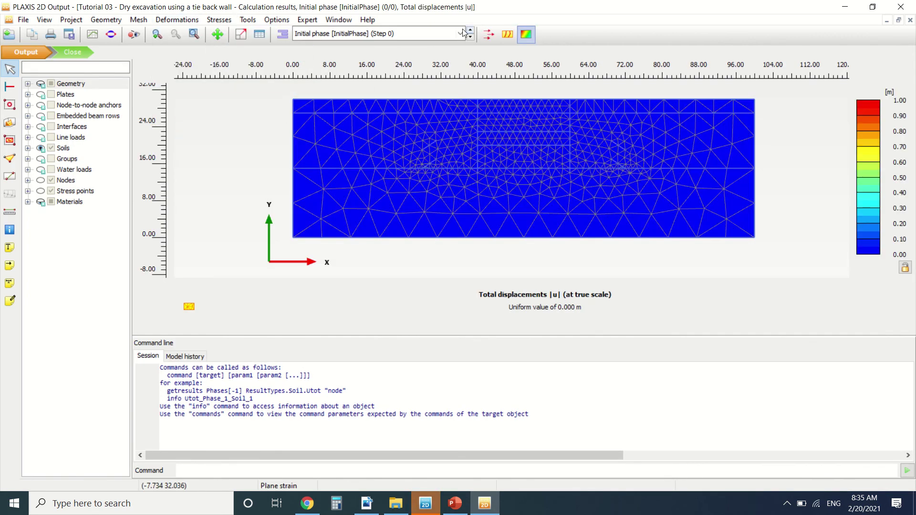
click(448, 36)
click(416, 53)
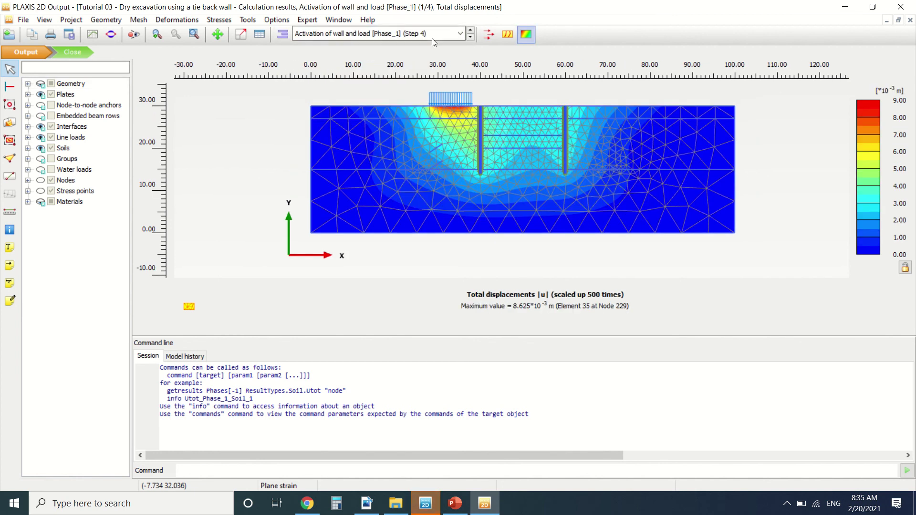
- Step through the First excavation and First anchor row phase results
click(429, 34)
click(424, 60)
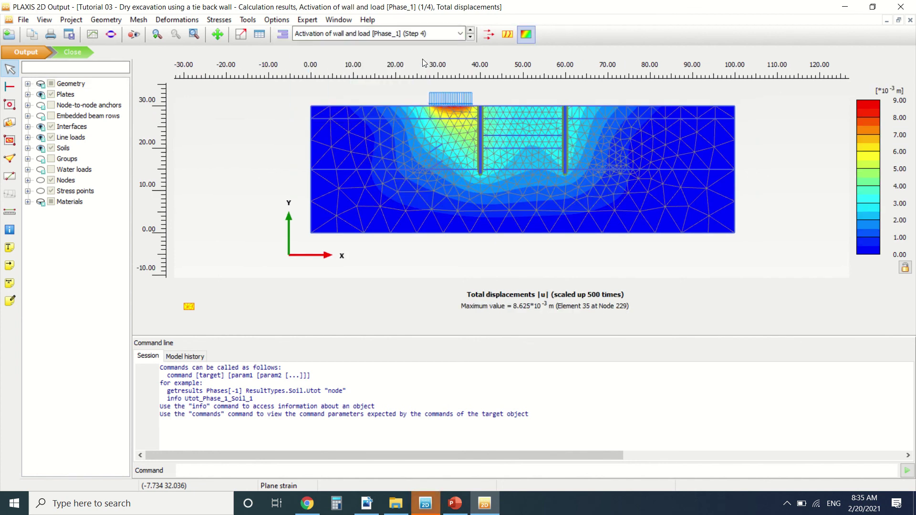
click(414, 34)
click(385, 66)
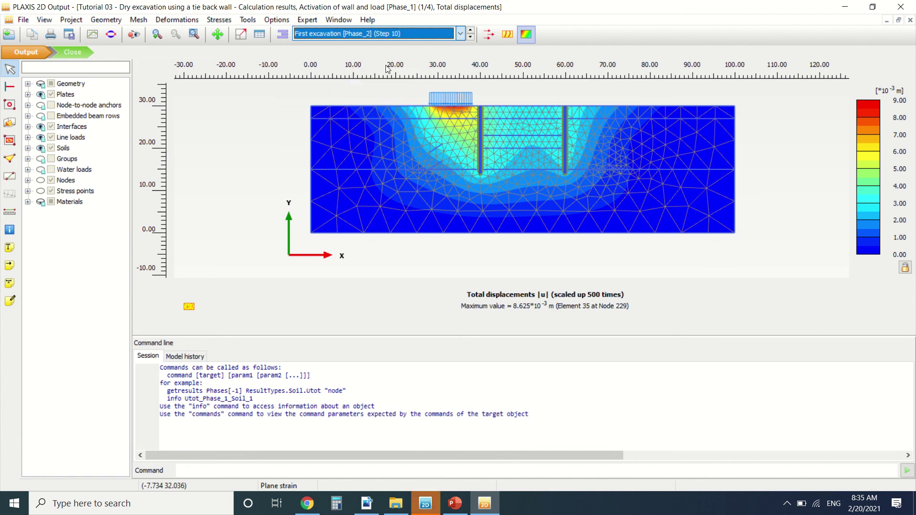
scroll(620, 109, up, 3)
click(380, 34)
click(380, 81)
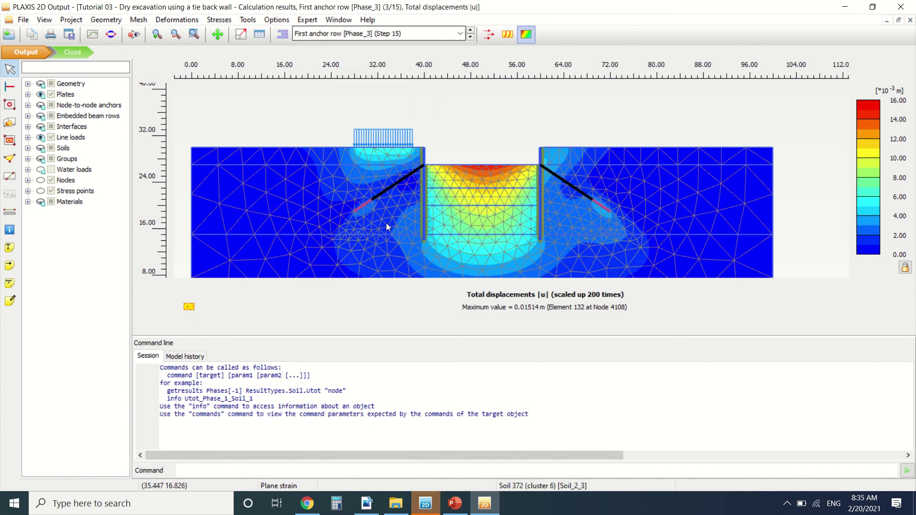
- Show Second excavation, then Final excavation displacements with a maximum of 0.05040 m
click(371, 36)
click(375, 90)
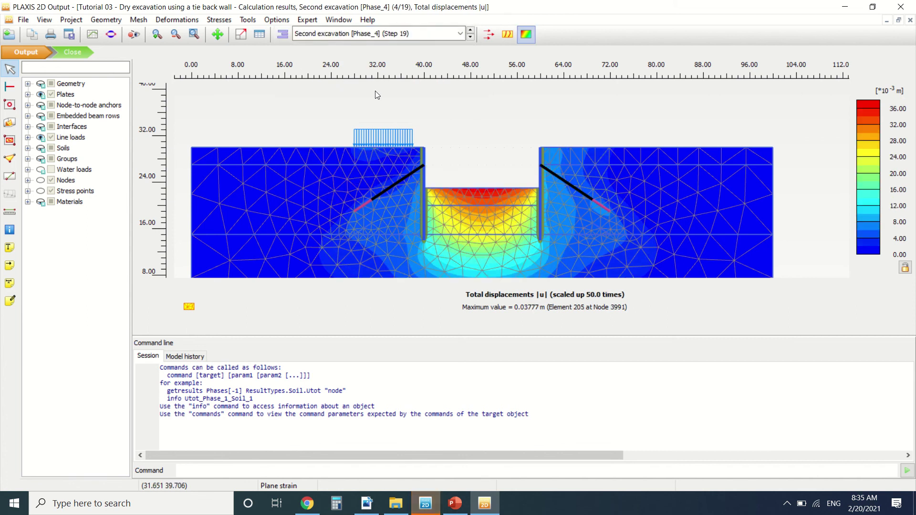
click(372, 34)
click(378, 115)
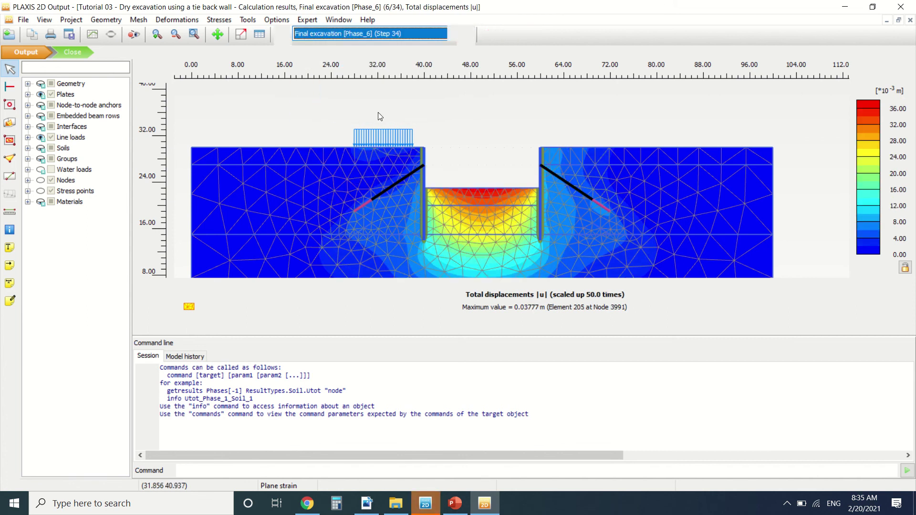
scroll(534, 247, up, 1)
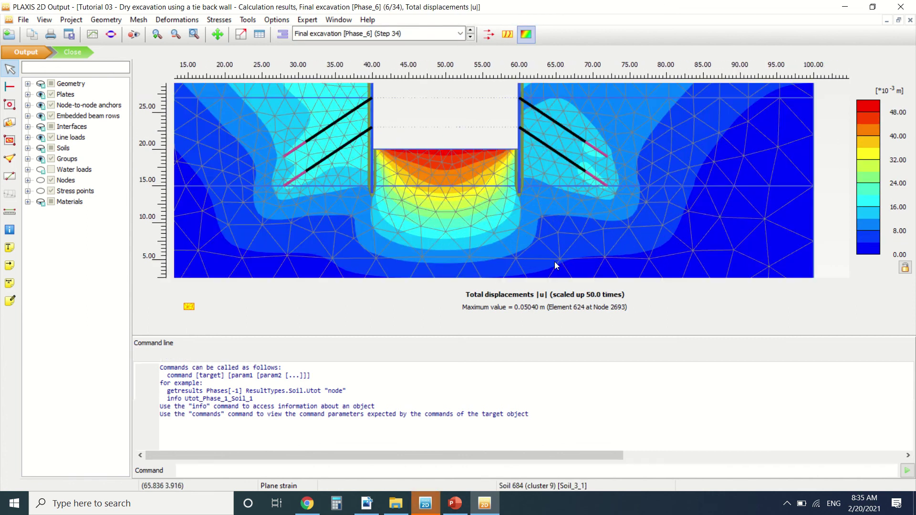
scroll(565, 131, down, 1)
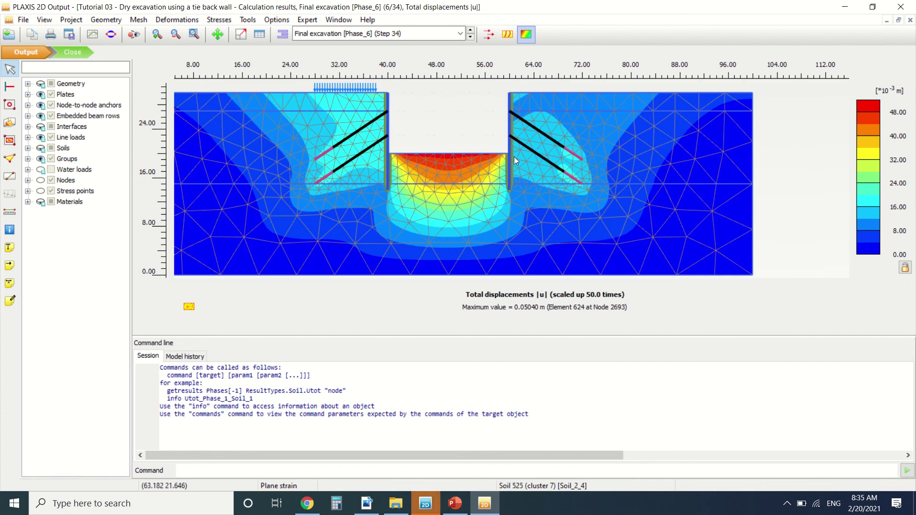
scroll(394, 94, up, 1)
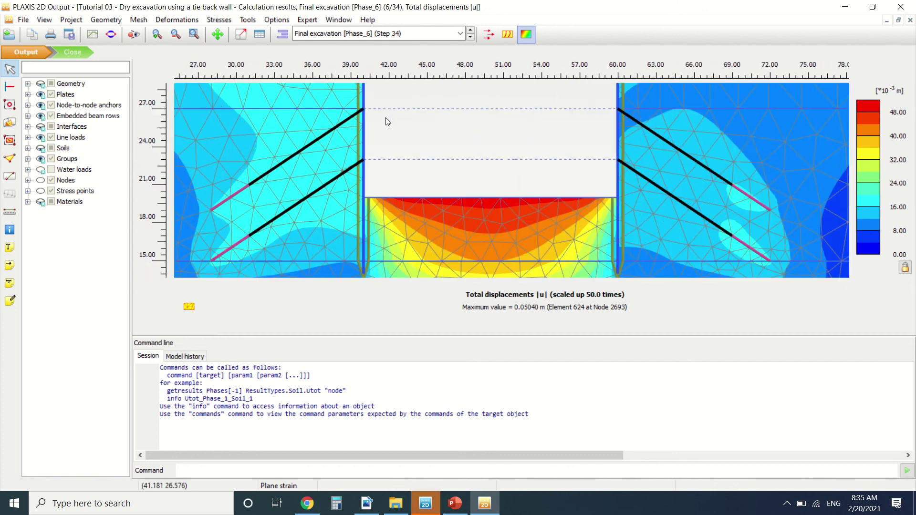
- Open the left wall's results and plot its axial forces N, then its shear forces Q
double_click(364, 132)
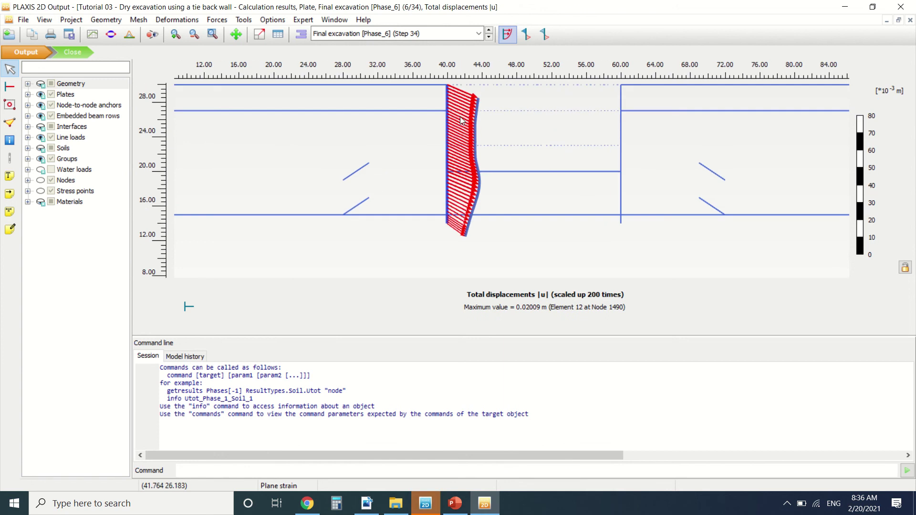
scroll(474, 100, up, 1)
scroll(471, 113, up, 1)
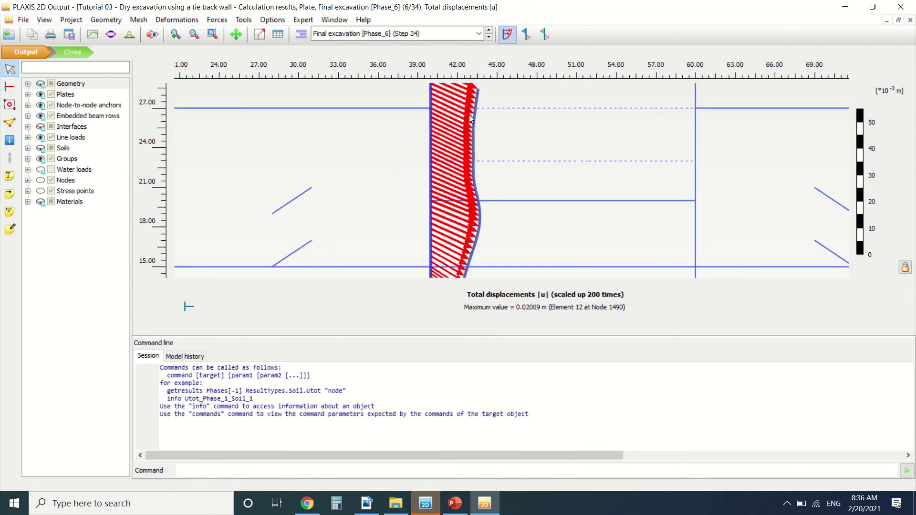
scroll(472, 157, down, 1)
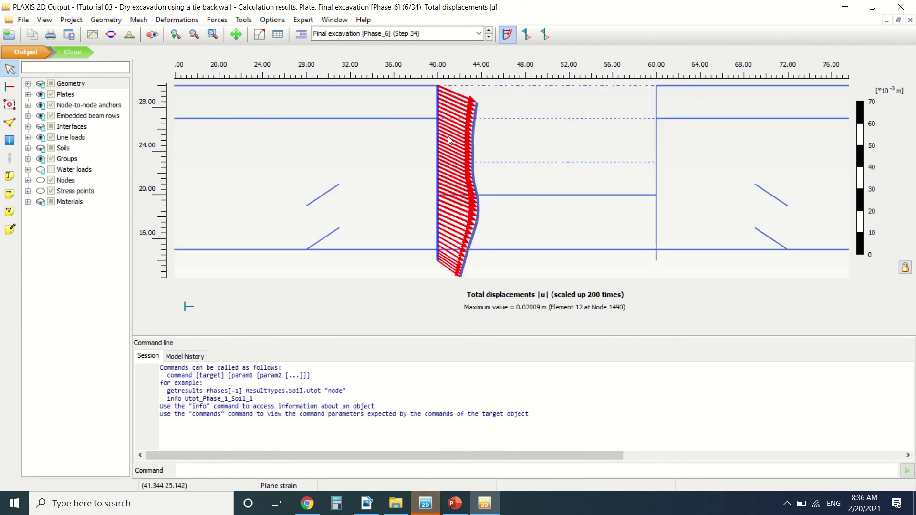
click(217, 20)
click(233, 39)
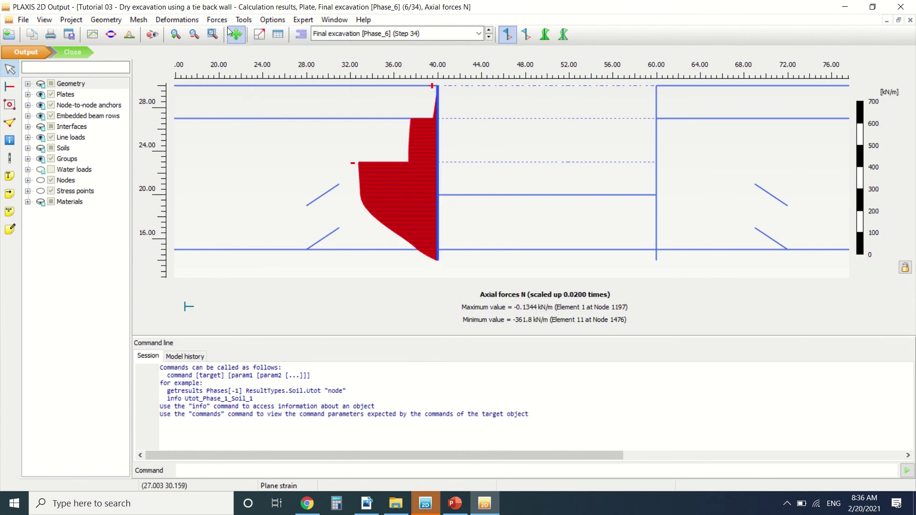
click(217, 19)
click(237, 51)
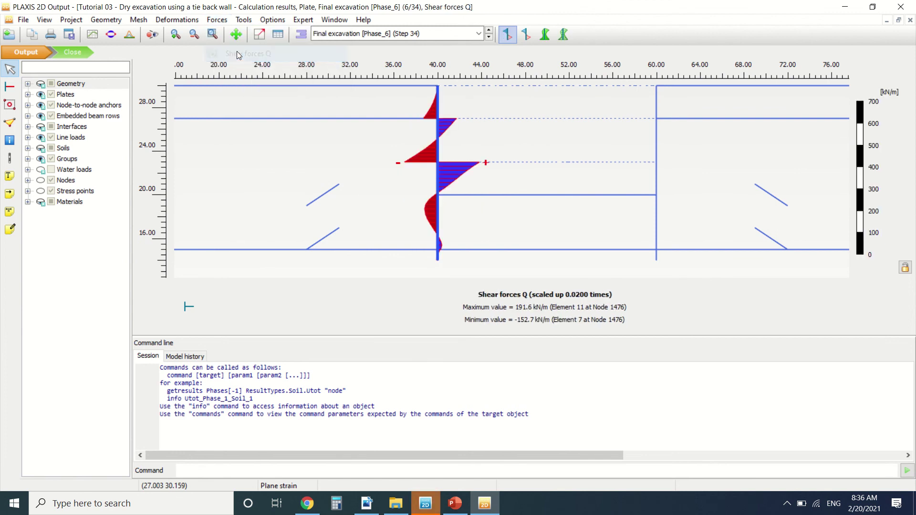
- Plot the wall's bending moments M, ranging from -141.2 to 122.8 kN m/m
click(220, 21)
click(475, 182)
click(217, 20)
click(234, 72)
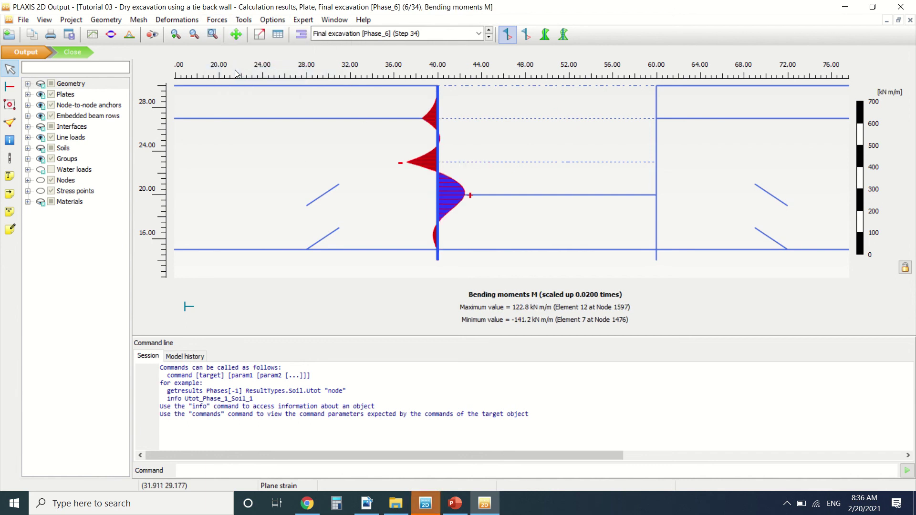